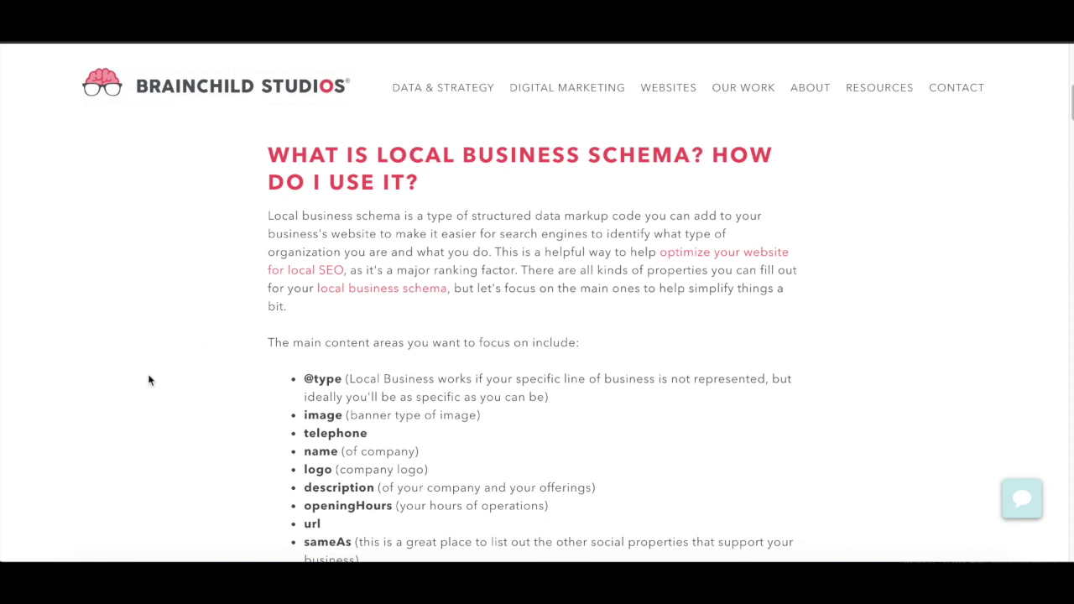
scroll(150, 380, down, 1)
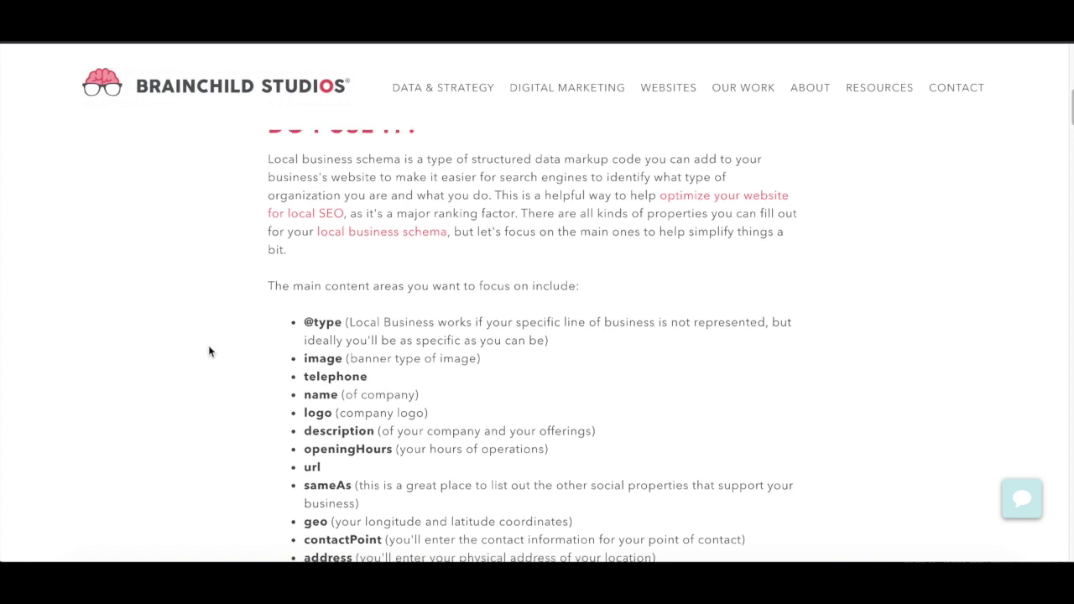
Highlight the description property line in the Brainchild Studios schema article.
scroll(208, 345, down, 1)
scroll(209, 340, up, 1)
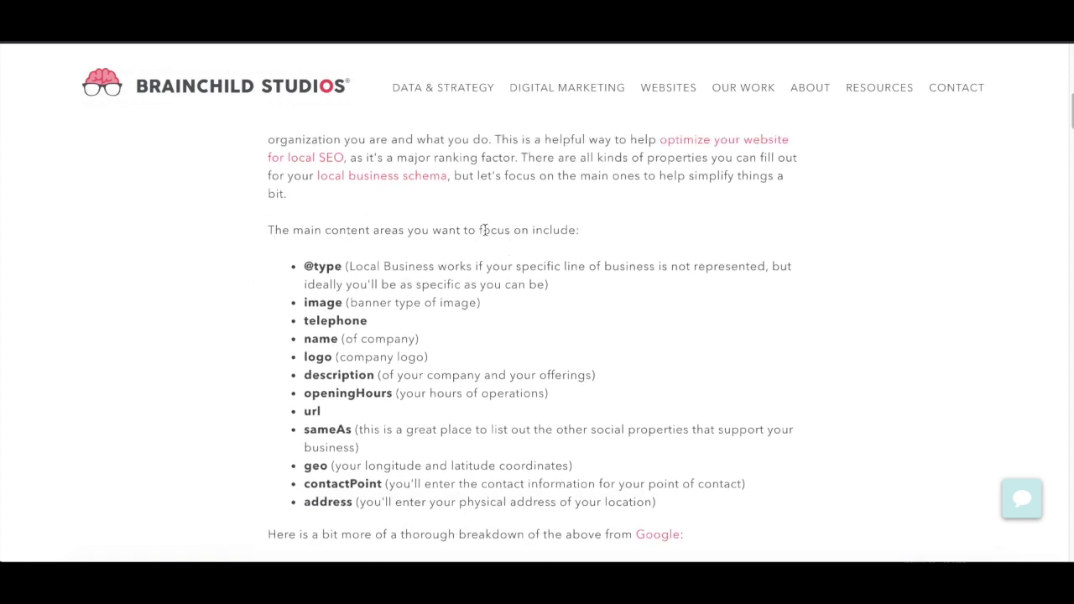
scroll(291, 298, down, 1)
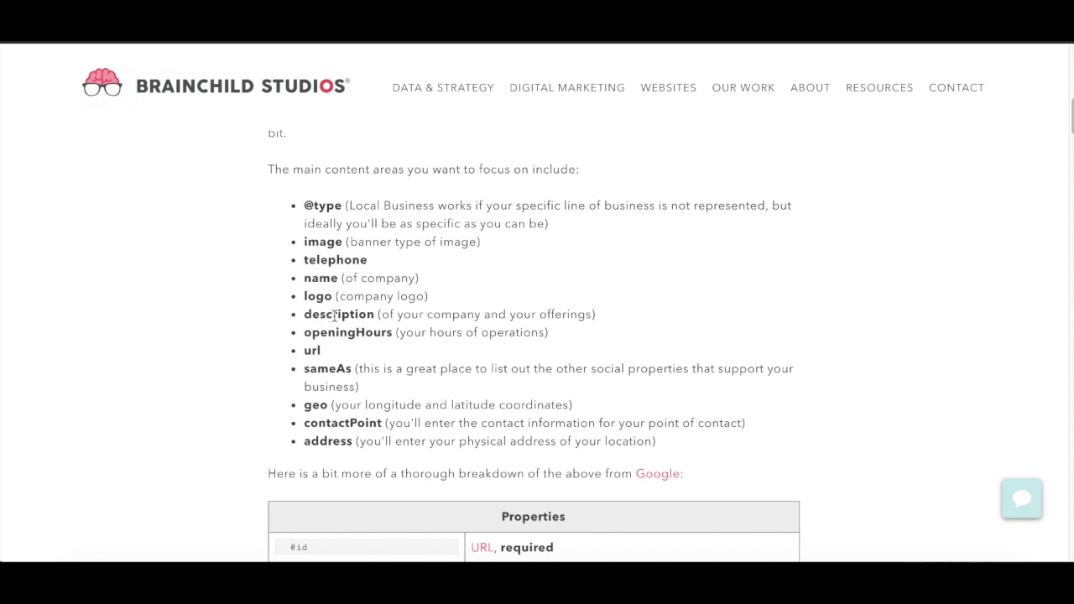
drag(595, 313, 306, 313)
click(306, 313)
Highlight the geo property line, then scroll back up the article.
scroll(324, 381, down, 1)
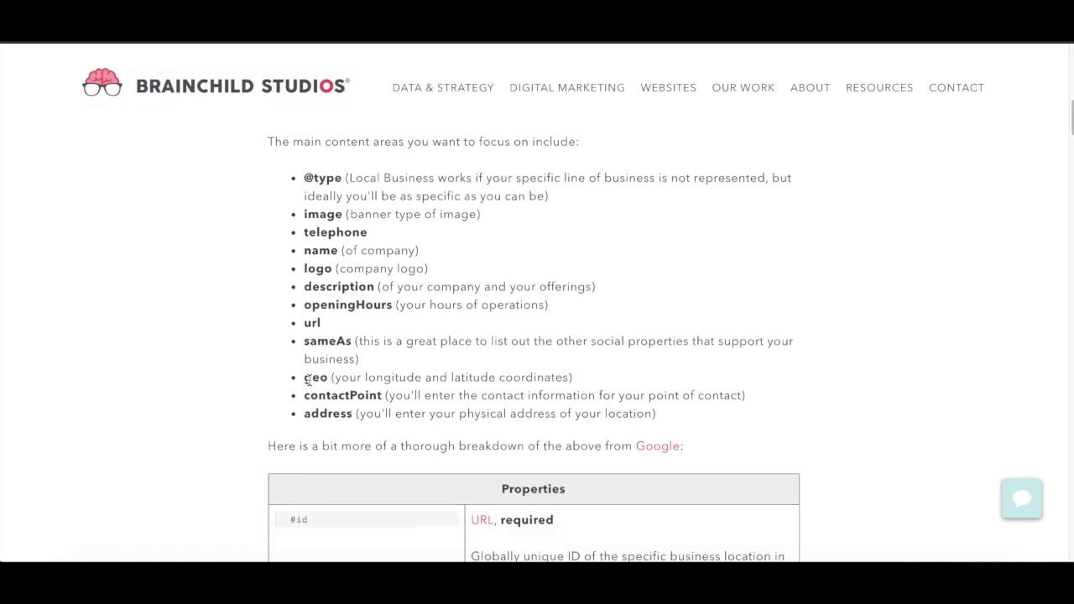
drag(306, 381, 576, 378)
click(572, 379)
drag(568, 377, 307, 380)
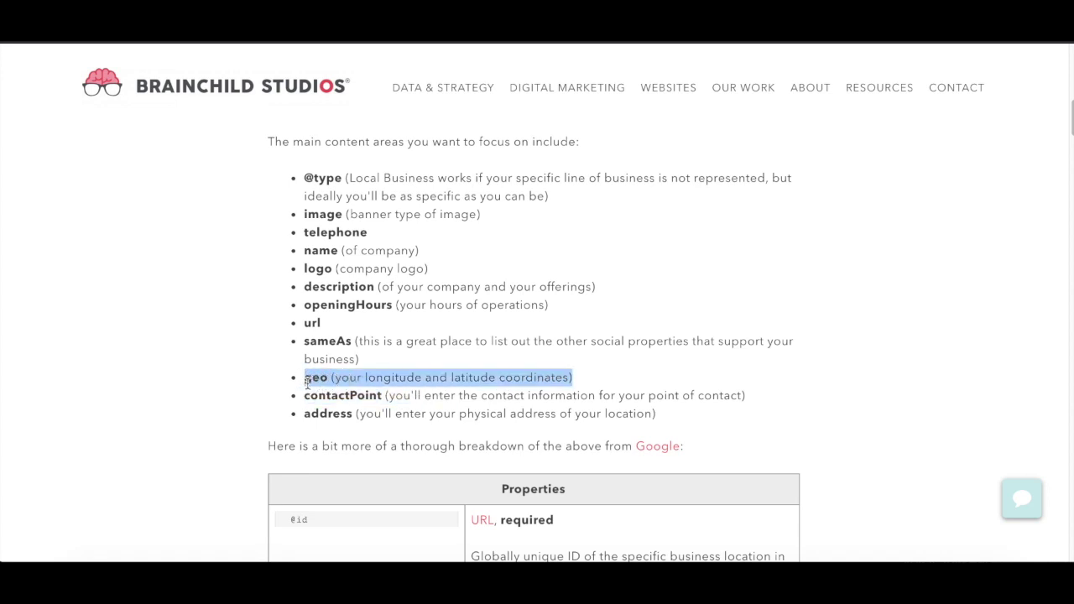
click(307, 379)
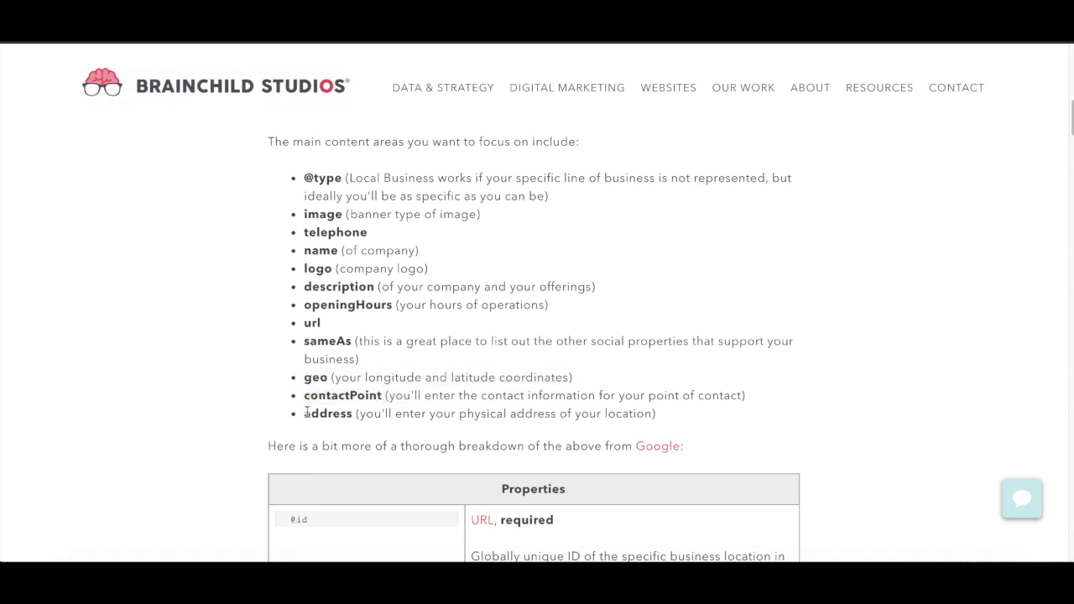
scroll(474, 428, down, 2)
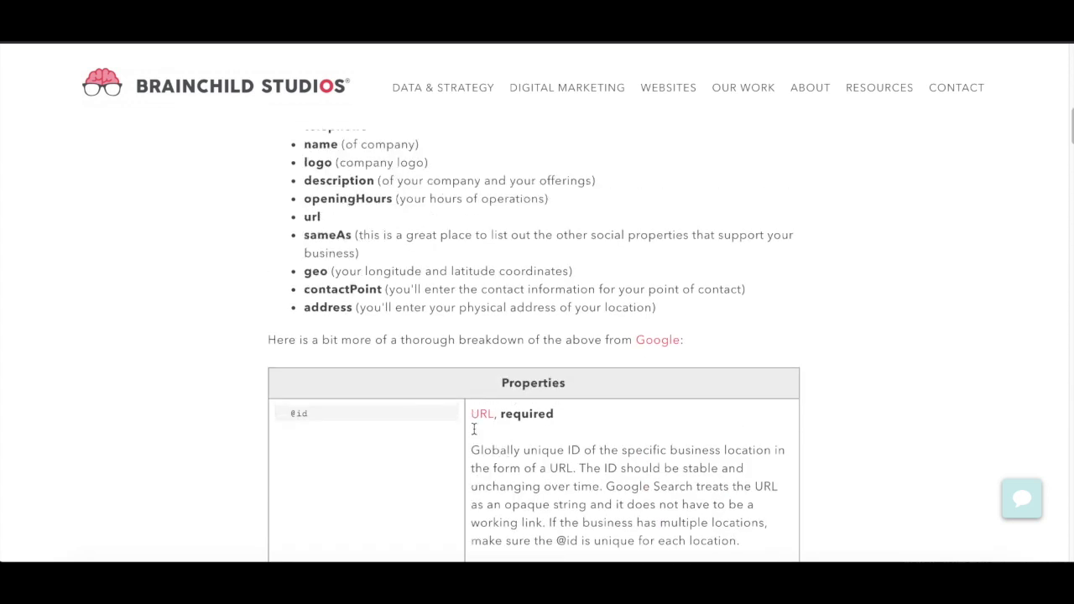
scroll(474, 428, up, 4)
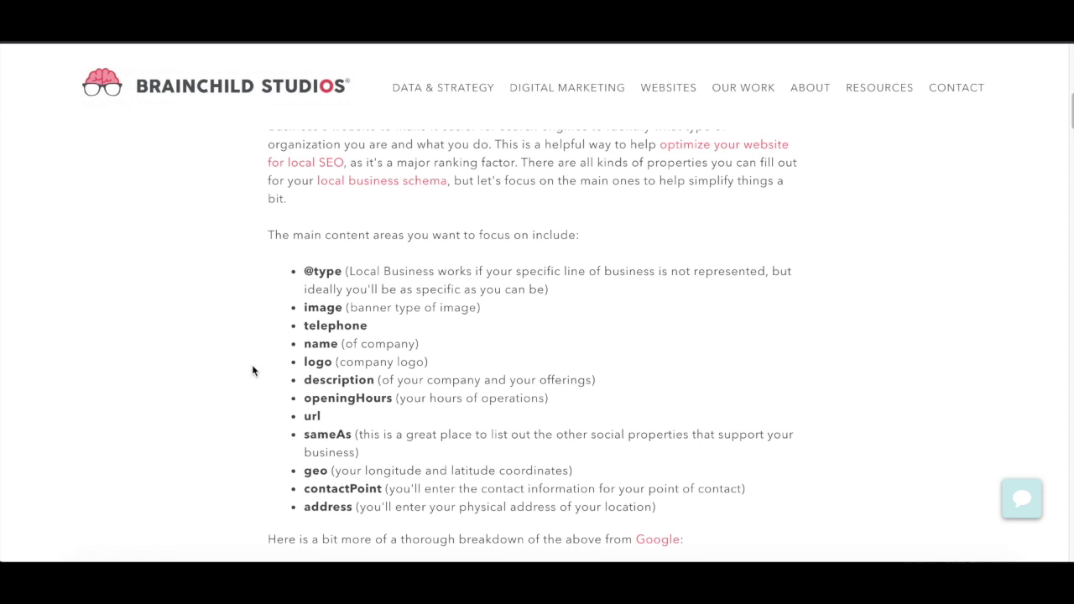
scroll(252, 371, up, 3)
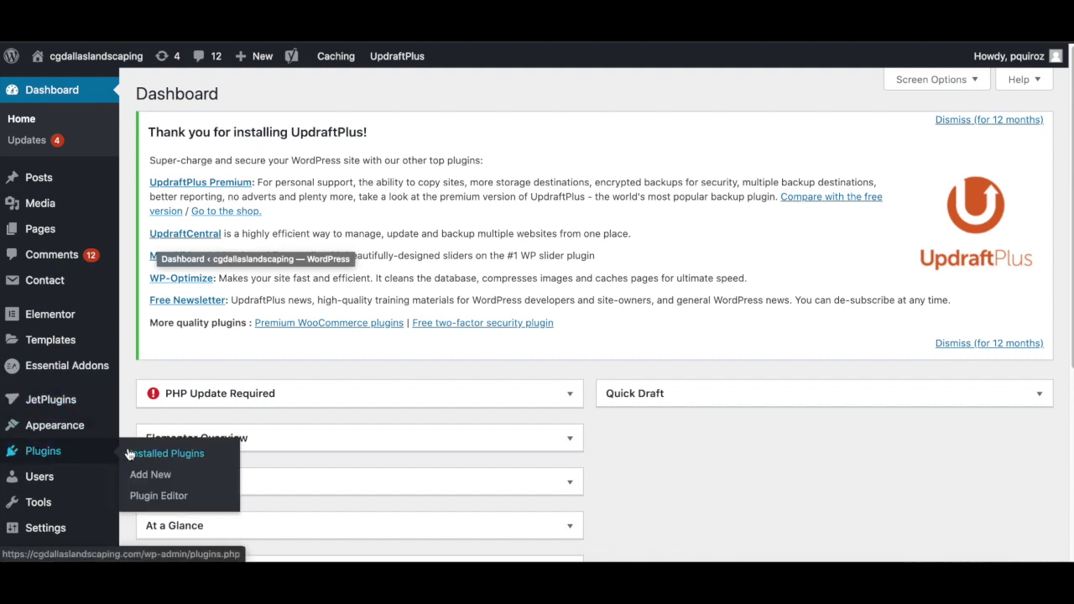
Search the Add New plugins page for "wp seo".
scroll(132, 453, down, 3)
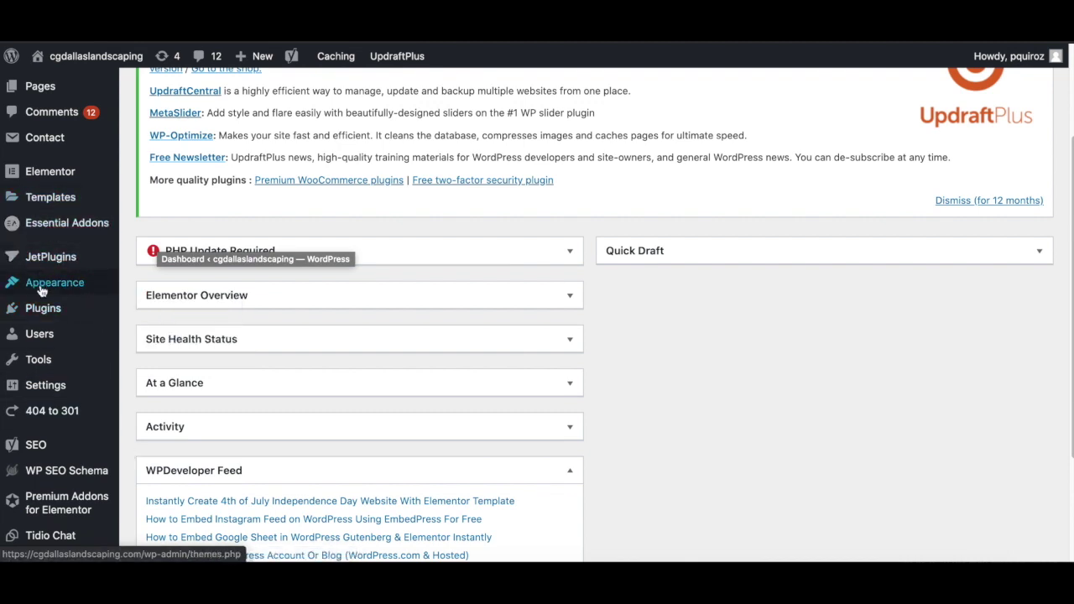
click(161, 334)
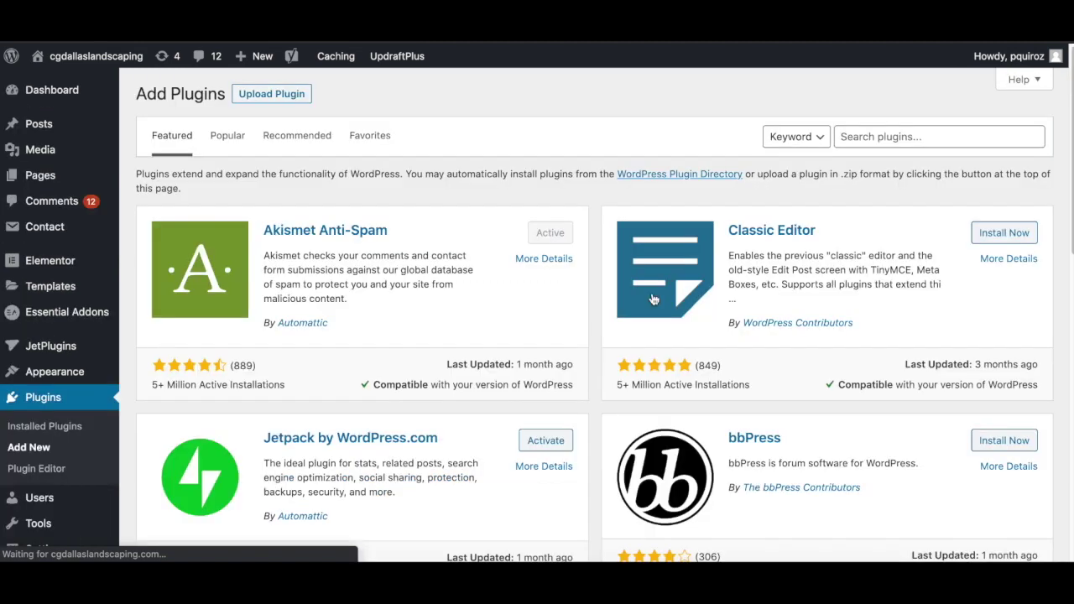
click(893, 141)
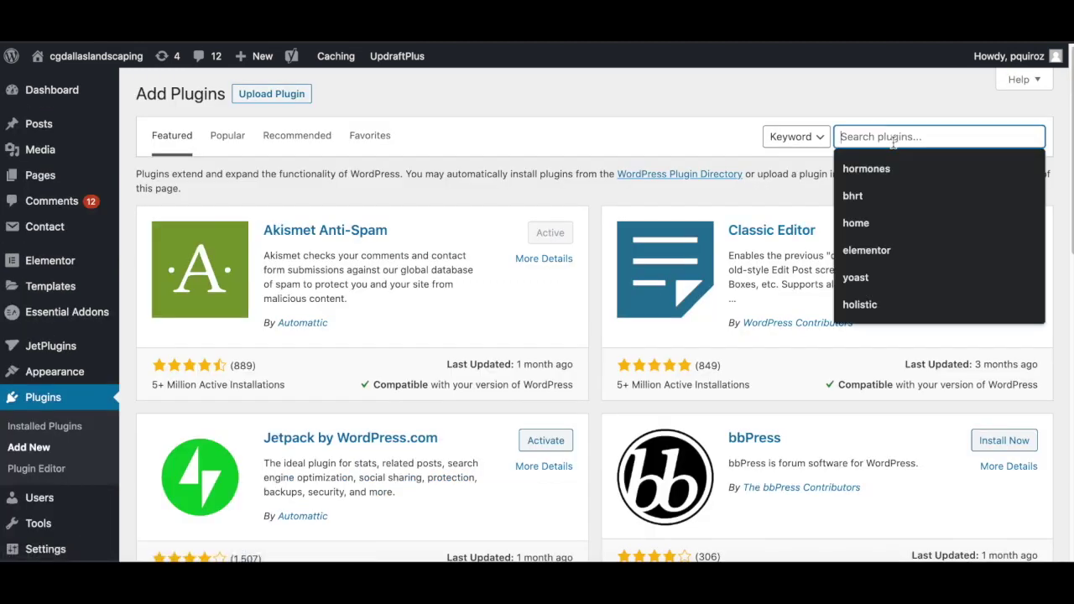
text(wp)
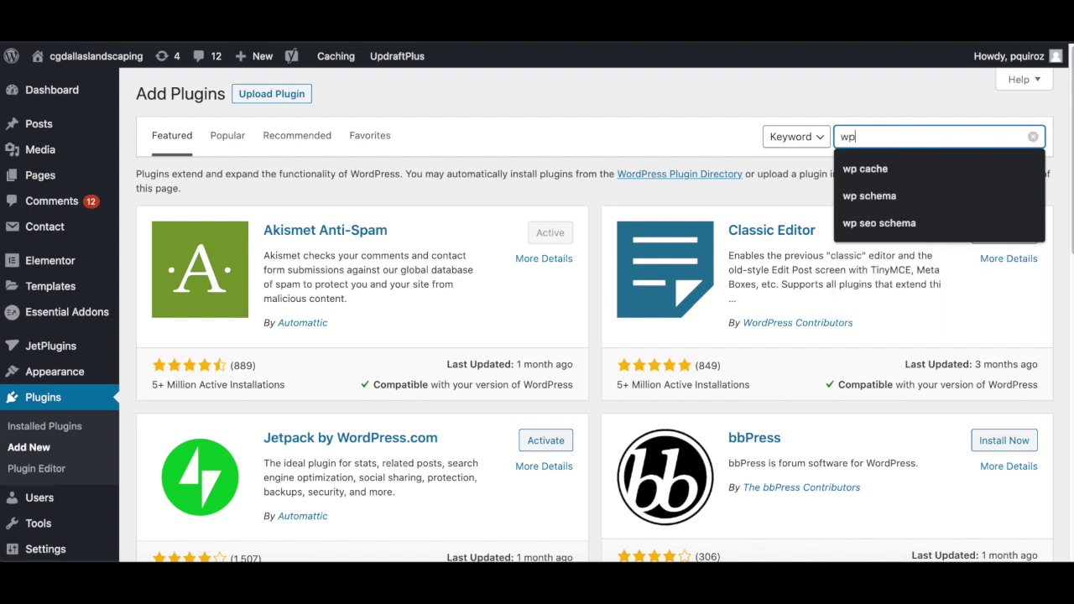
text( se)
key(BackSpace)
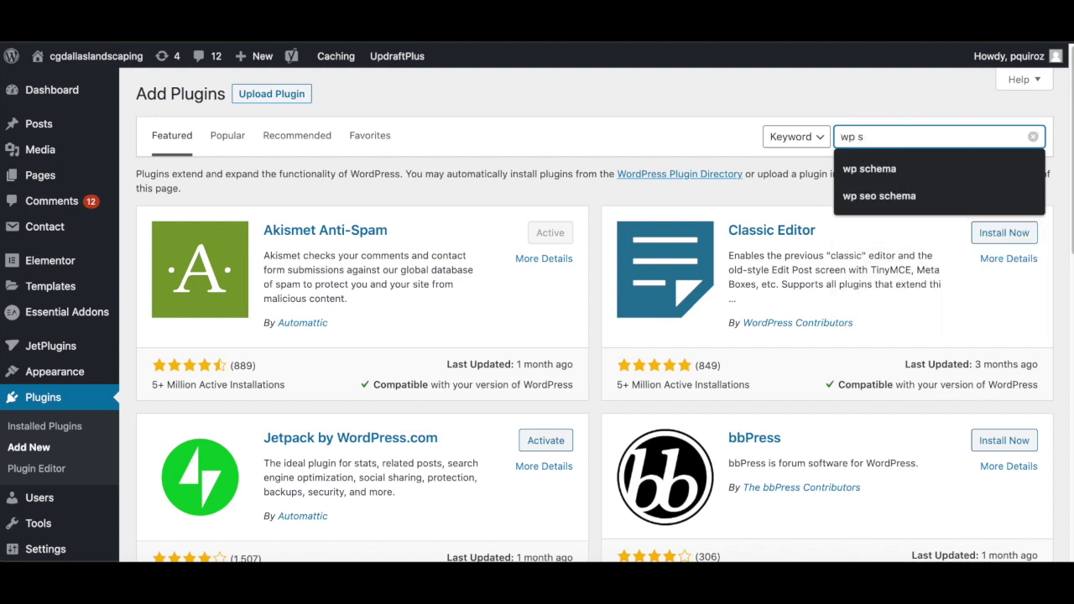
text(eo SCHEMA)
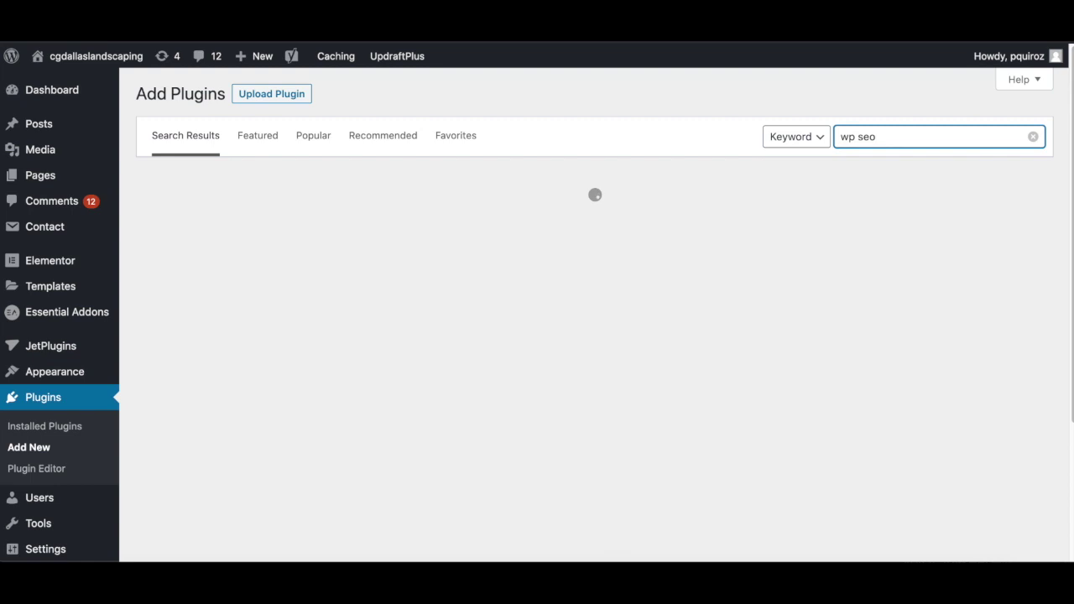
Locate WP SEO Structured Data Schema in the results, already active.
scroll(577, 350, down, 4)
scroll(557, 358, down, 1)
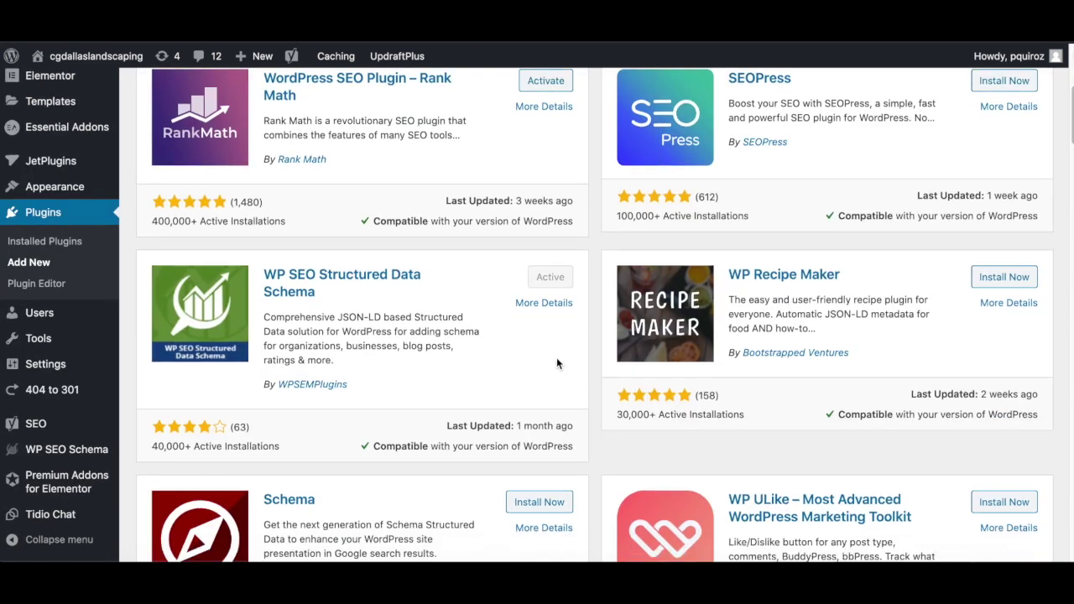
scroll(556, 357, up, 4)
scroll(556, 357, down, 2)
scroll(557, 357, down, 2)
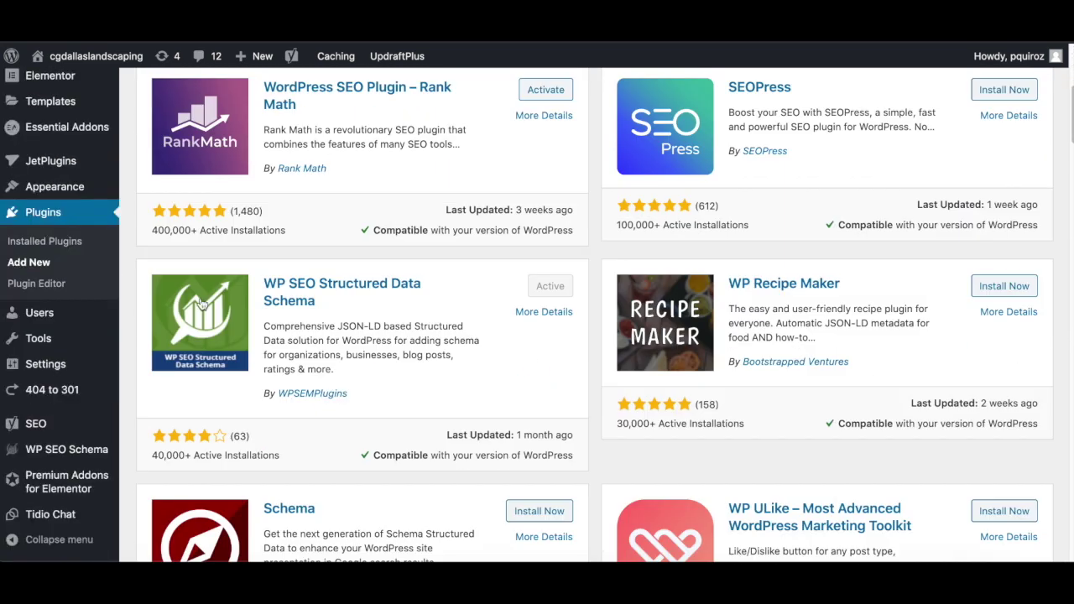
drag(333, 300, 263, 290)
click(362, 310)
Open the WP SEO Schema settings page from the admin sidebar.
scroll(373, 362, up, 2)
scroll(374, 362, down, 2)
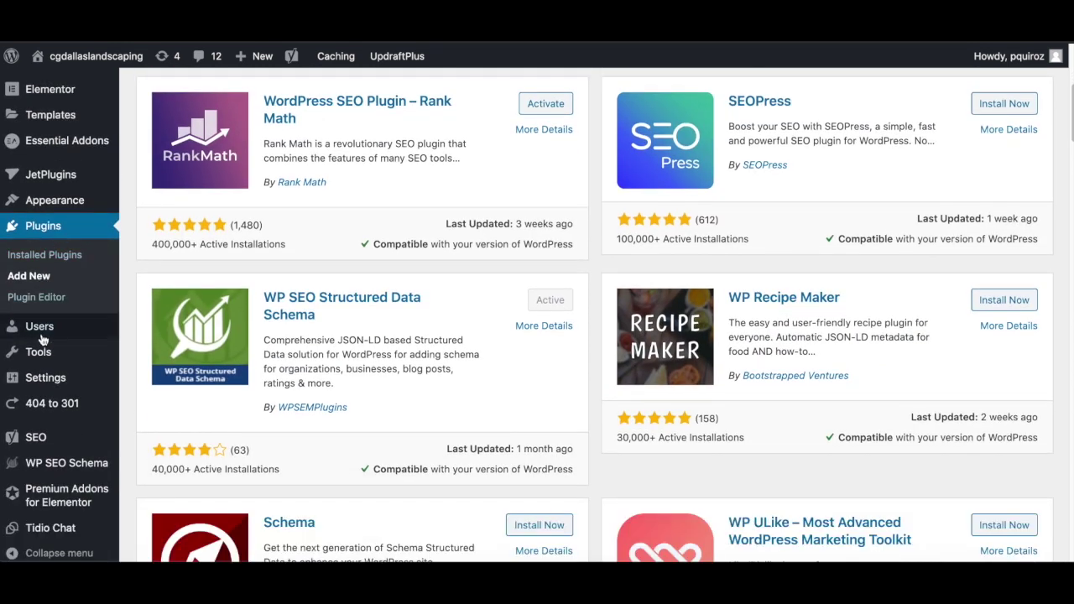
scroll(42, 344, down, 1)
mouse_move(42, 451)
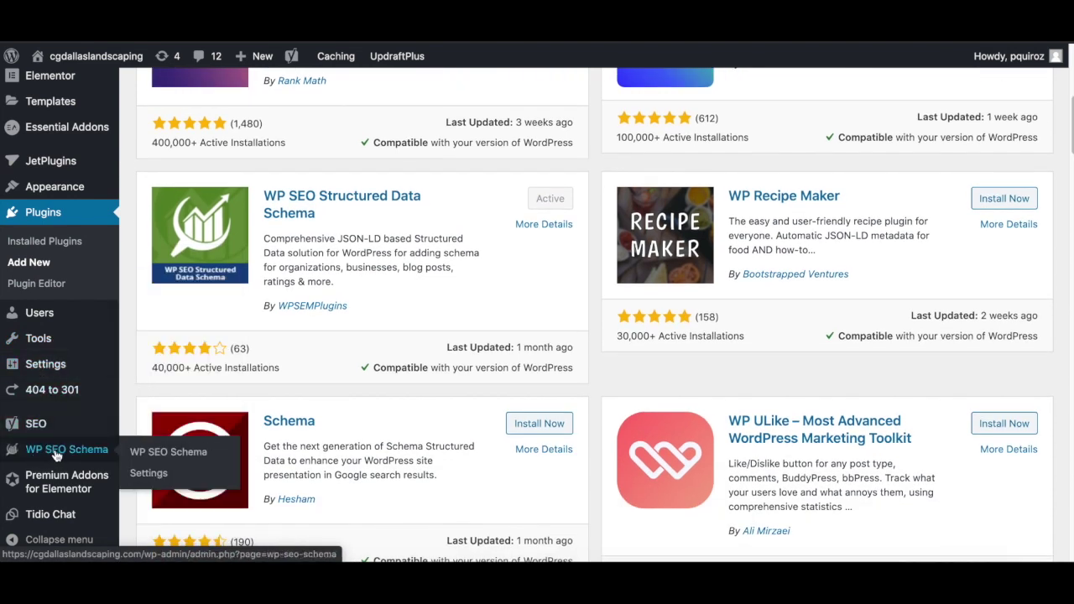
drag(53, 453, 64, 455)
click(151, 454)
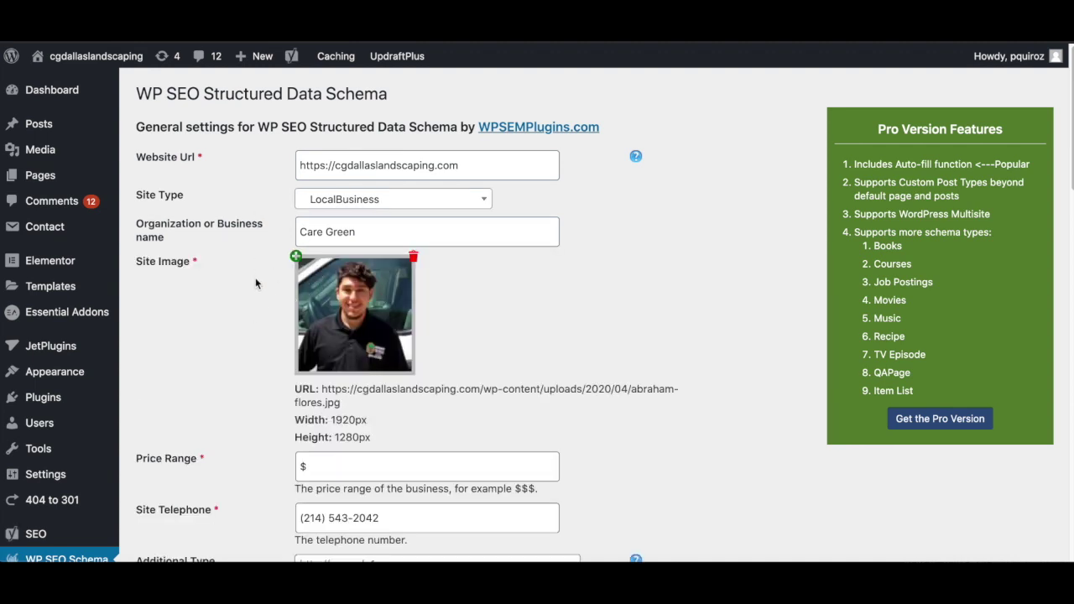
Keep LocalBusiness selected as the Site Type.
click(483, 205)
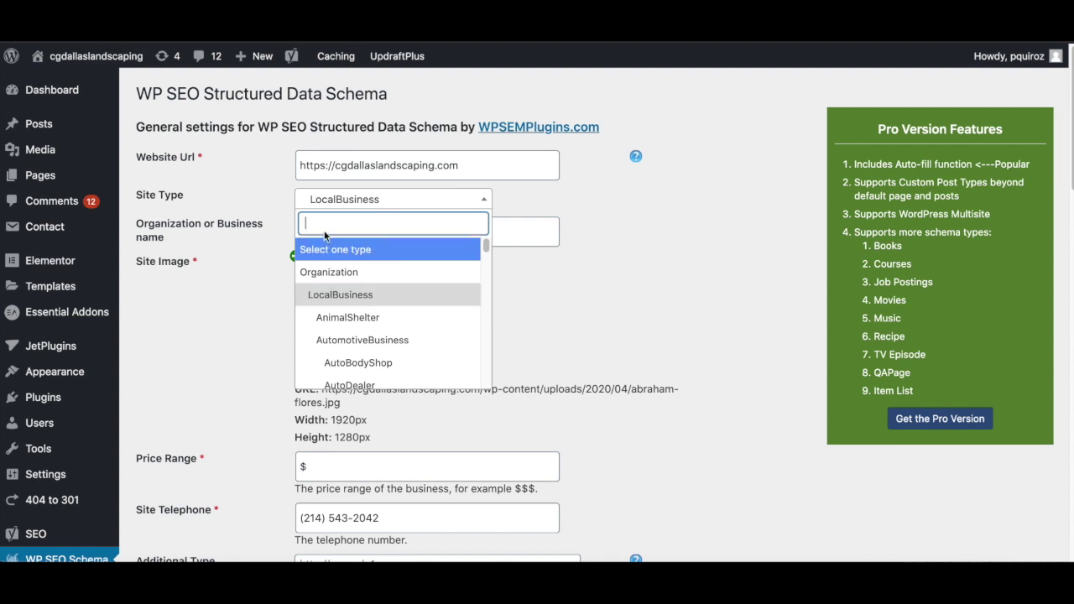
click(308, 199)
drag(139, 197, 200, 203)
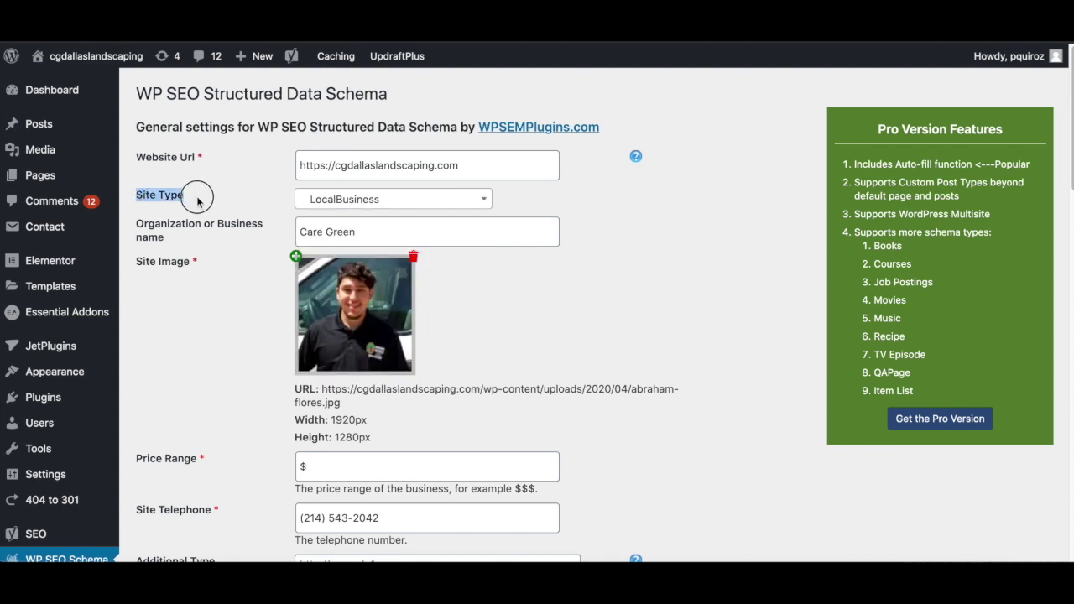
click(513, 203)
Reopen the Site Type list and scroll through the other business categories.
click(480, 203)
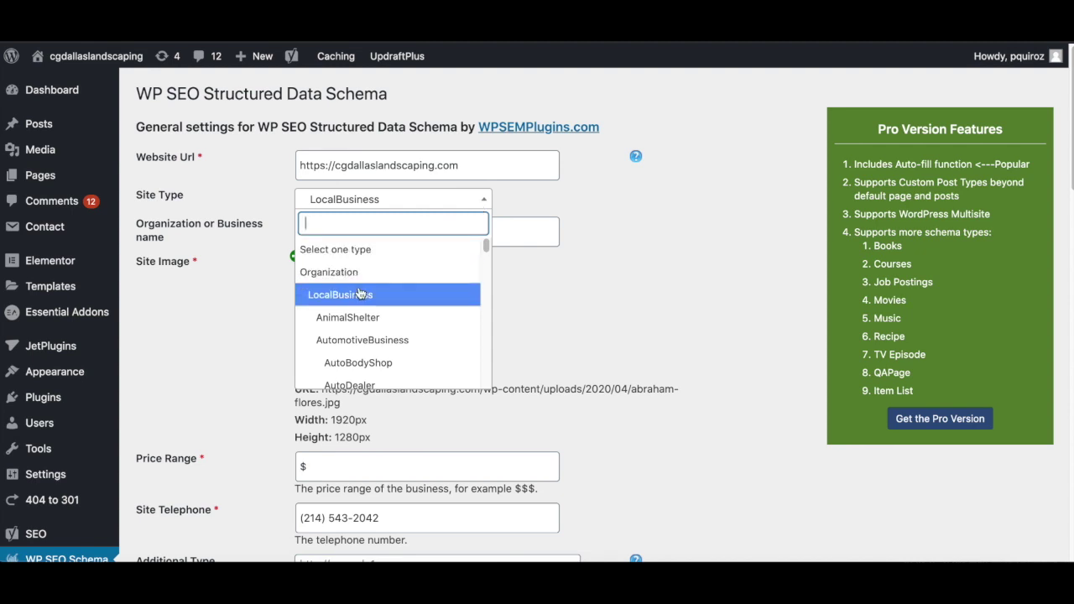
scroll(361, 319, down, 8)
scroll(371, 311, down, 15)
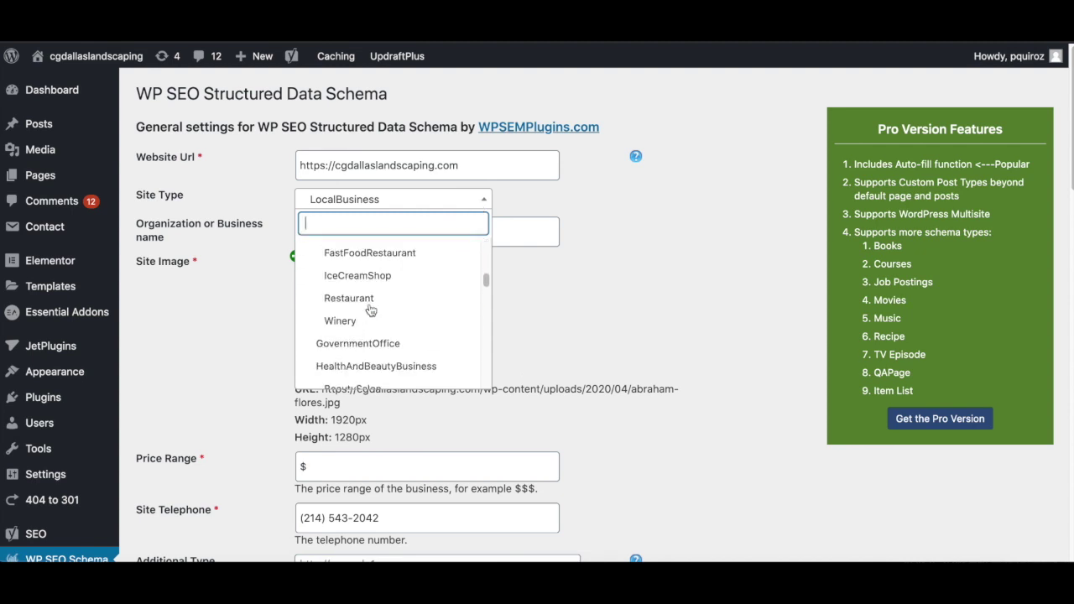
scroll(371, 310, down, 8)
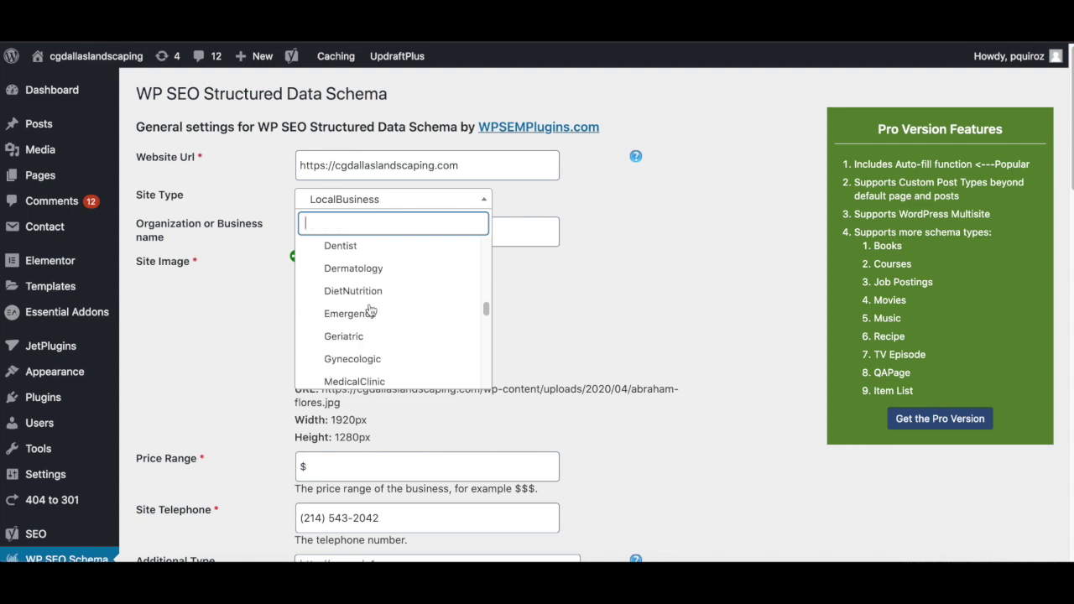
scroll(359, 362, up, 10)
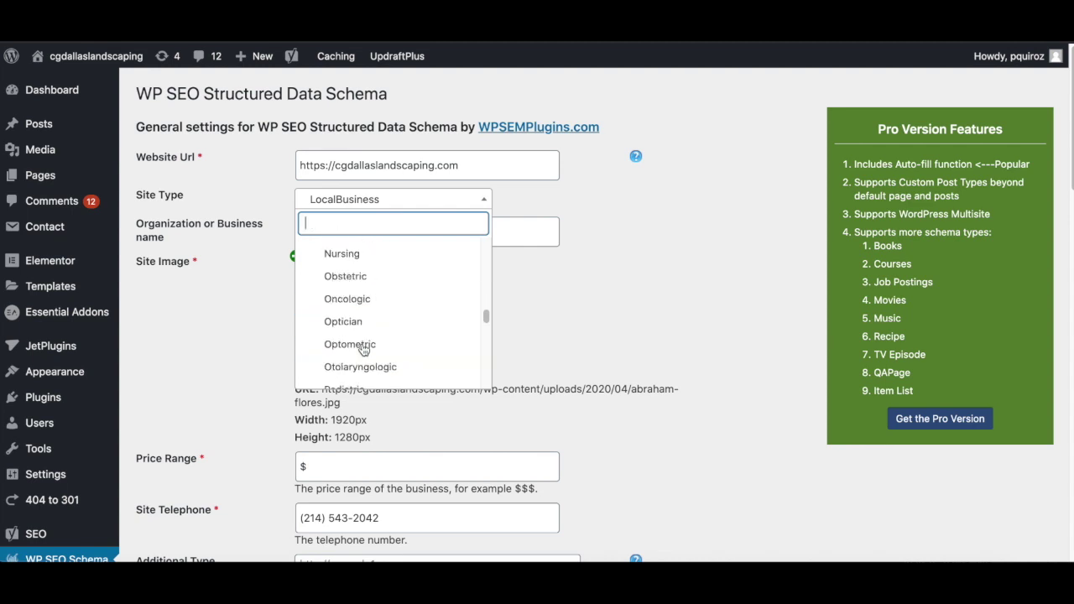
scroll(361, 357, down, 5)
scroll(363, 348, up, 3)
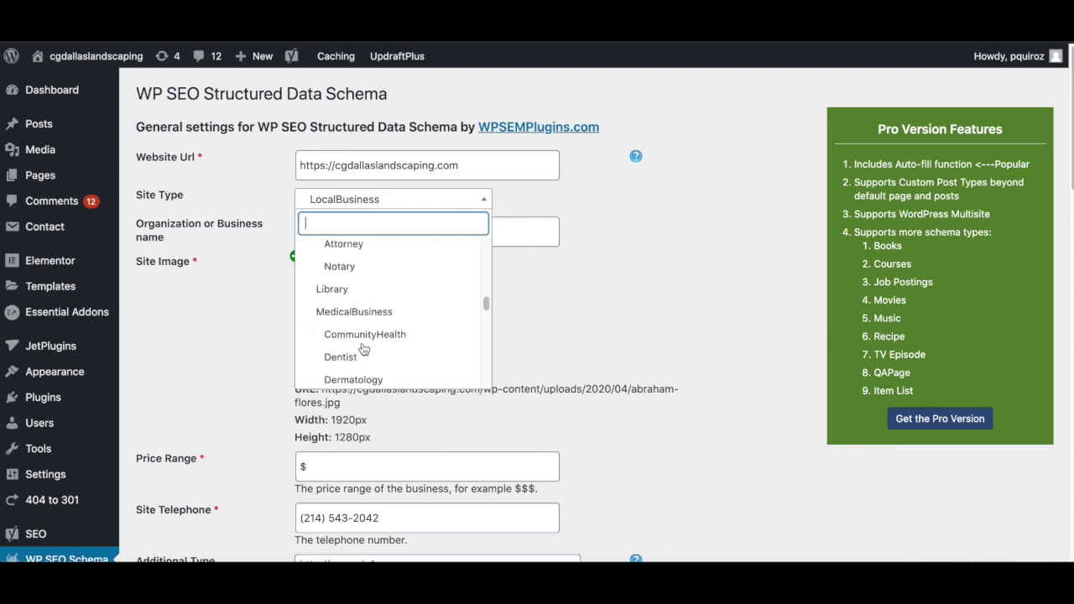
scroll(361, 348, up, 3)
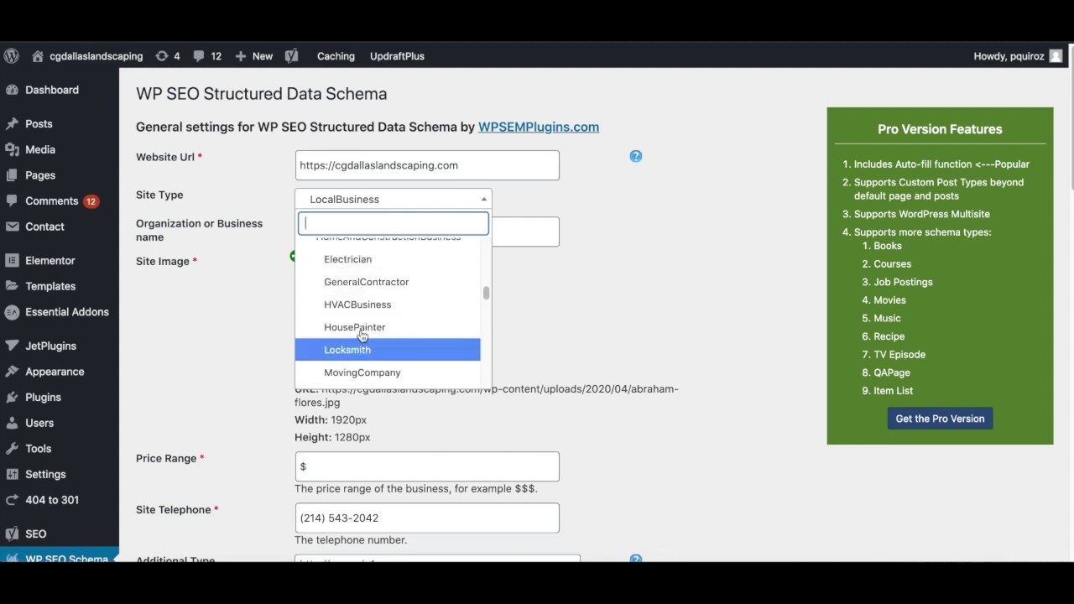
scroll(361, 311, up, 4)
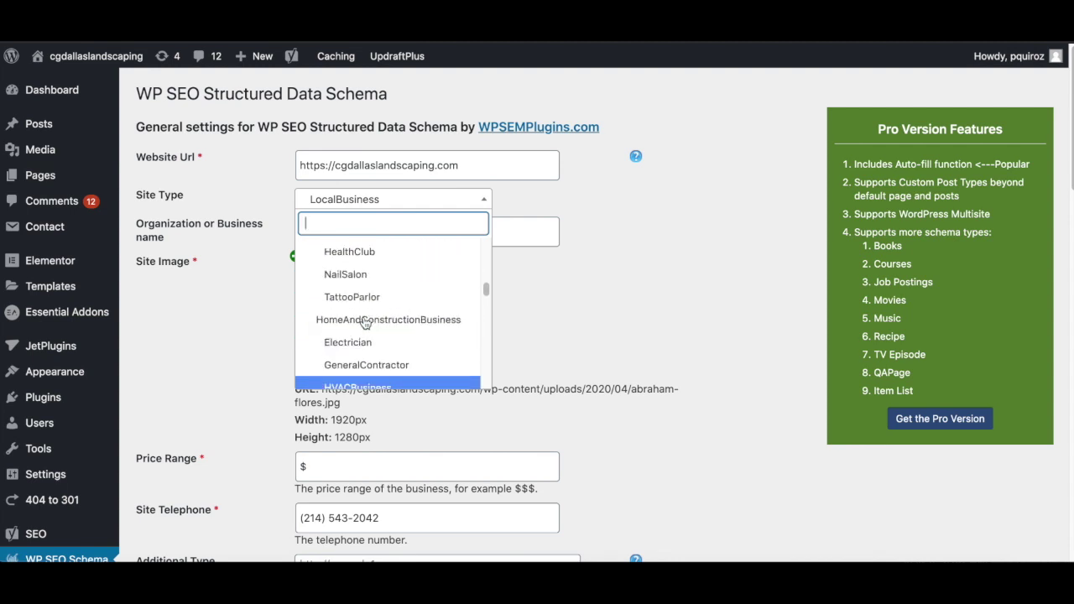
scroll(361, 321, up, 10)
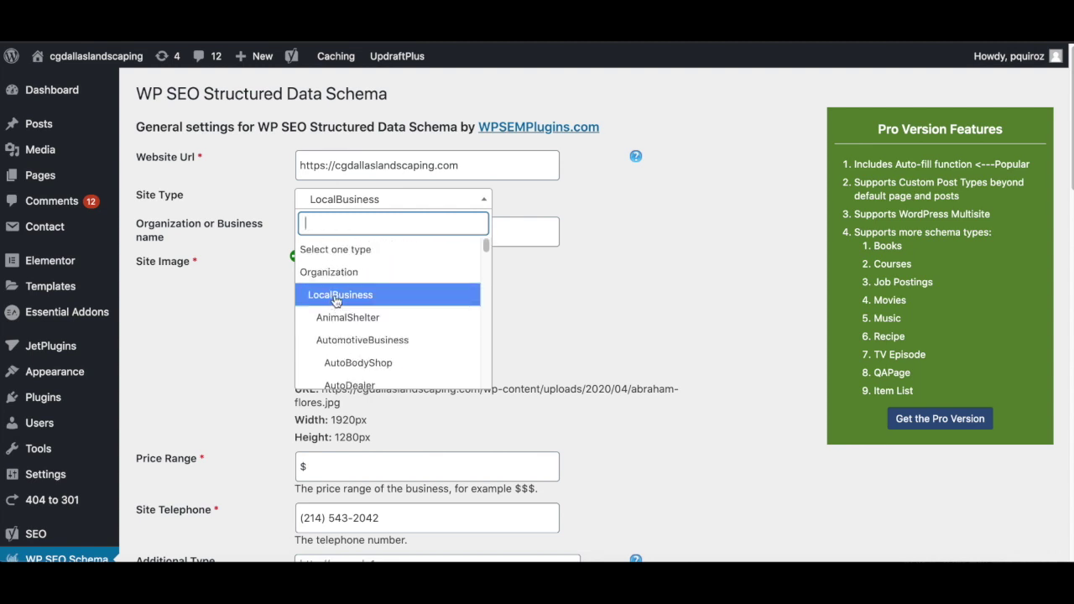
scroll(359, 312, down, 1)
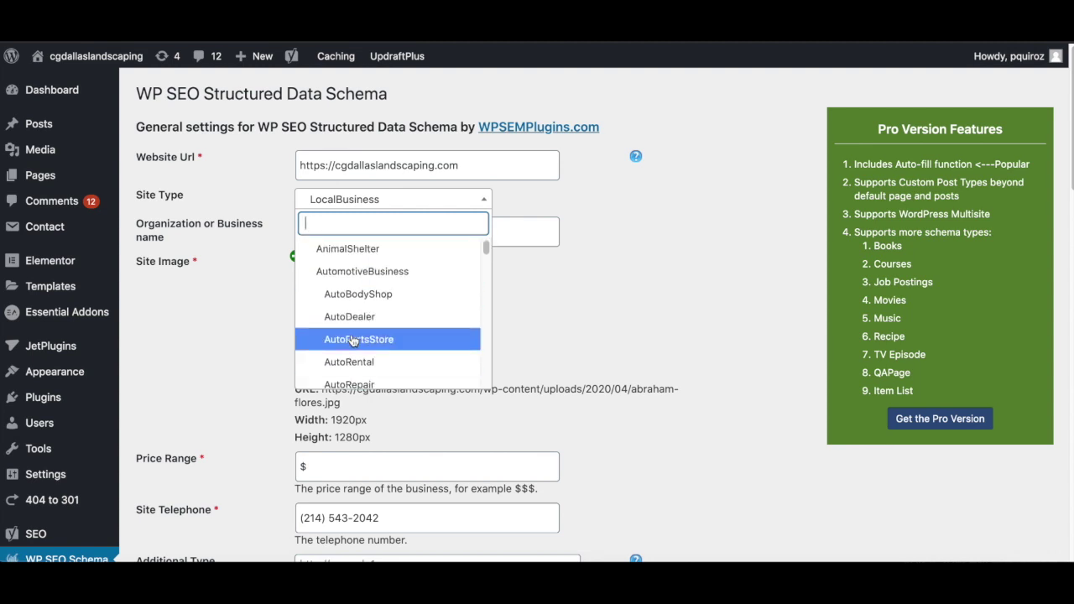
scroll(394, 332, down, 3)
scroll(367, 307, up, 1)
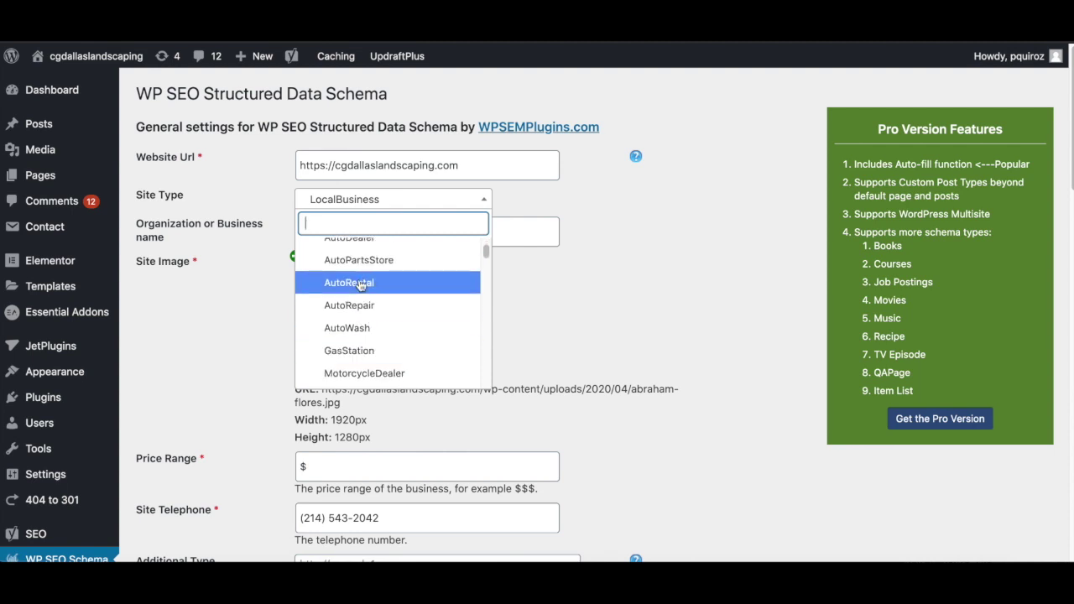
scroll(401, 371, down, 5)
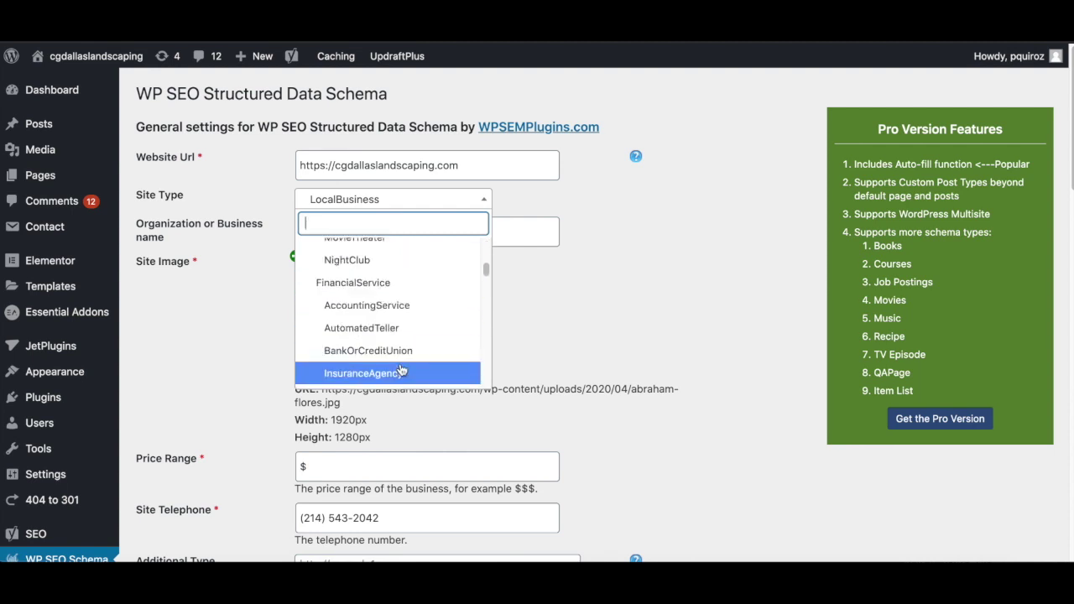
scroll(398, 366, down, 3)
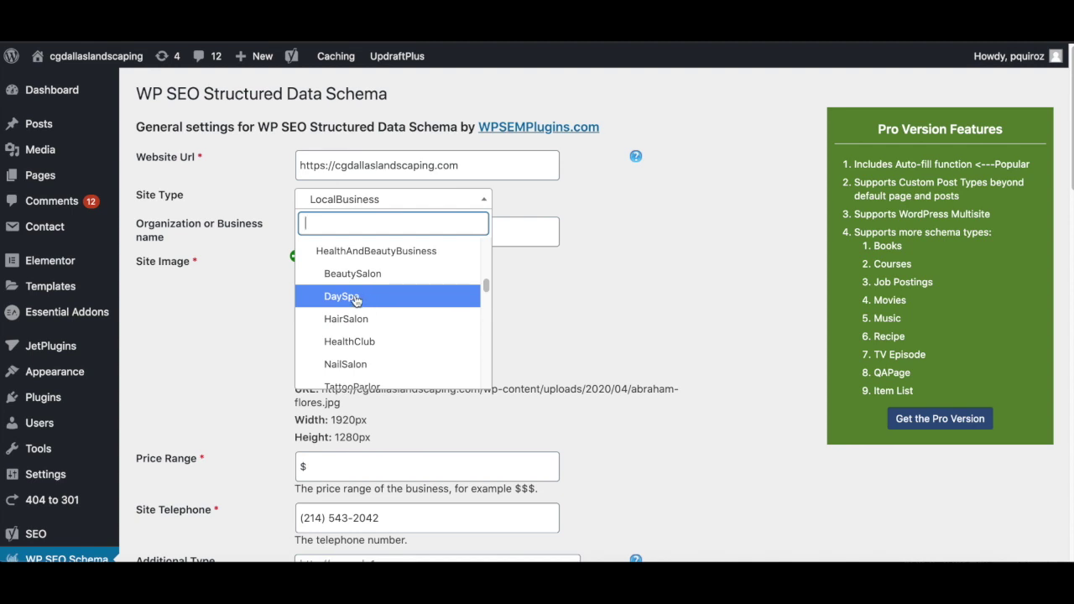
scroll(370, 328, down, 5)
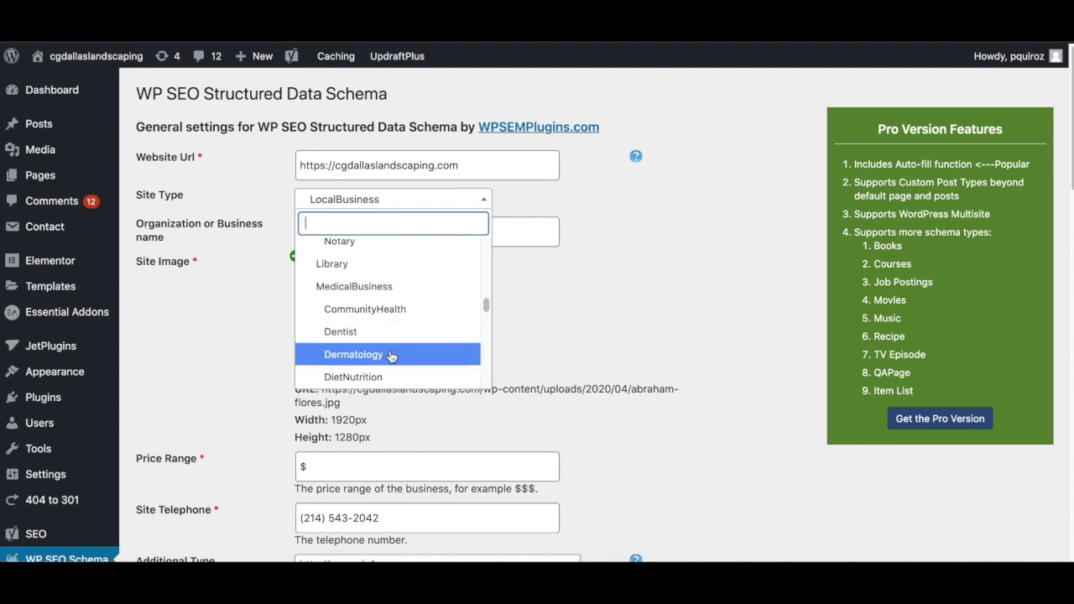
scroll(382, 348, down, 2)
scroll(402, 352, down, 4)
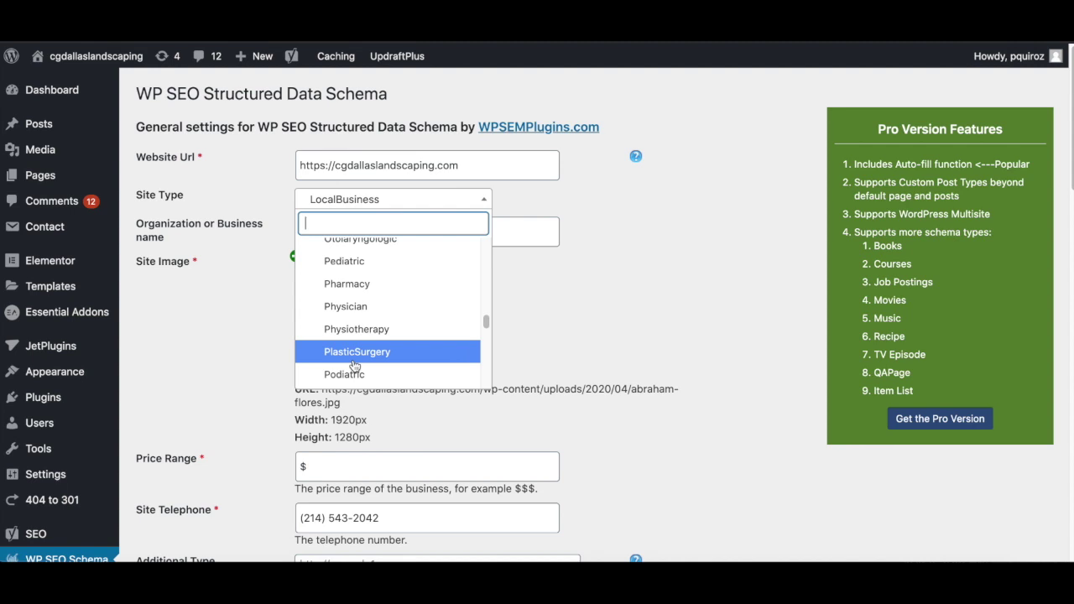
scroll(357, 356, up, 12)
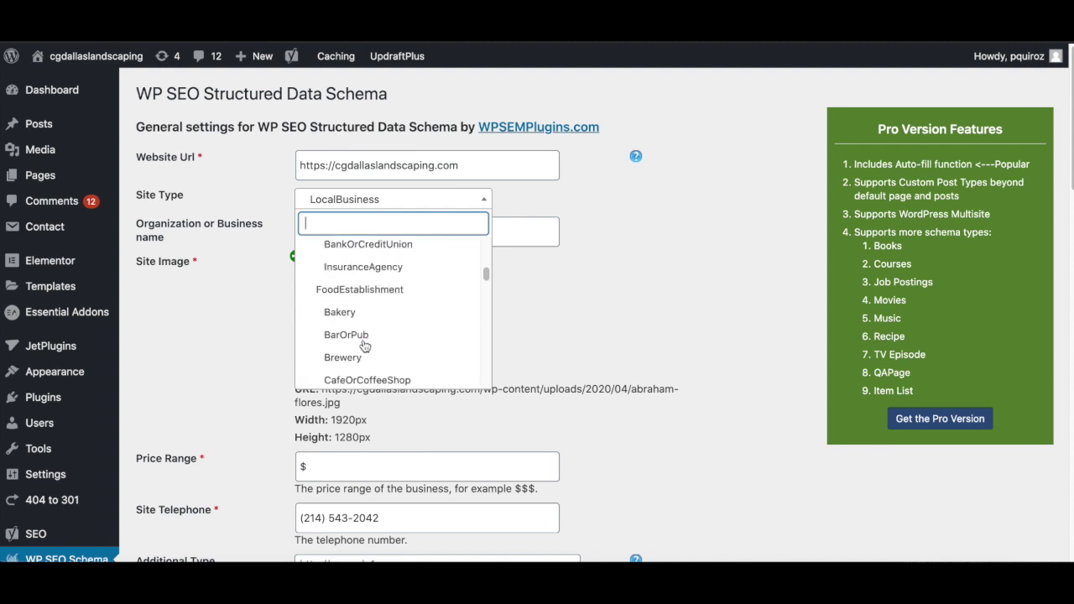
scroll(363, 339, up, 5)
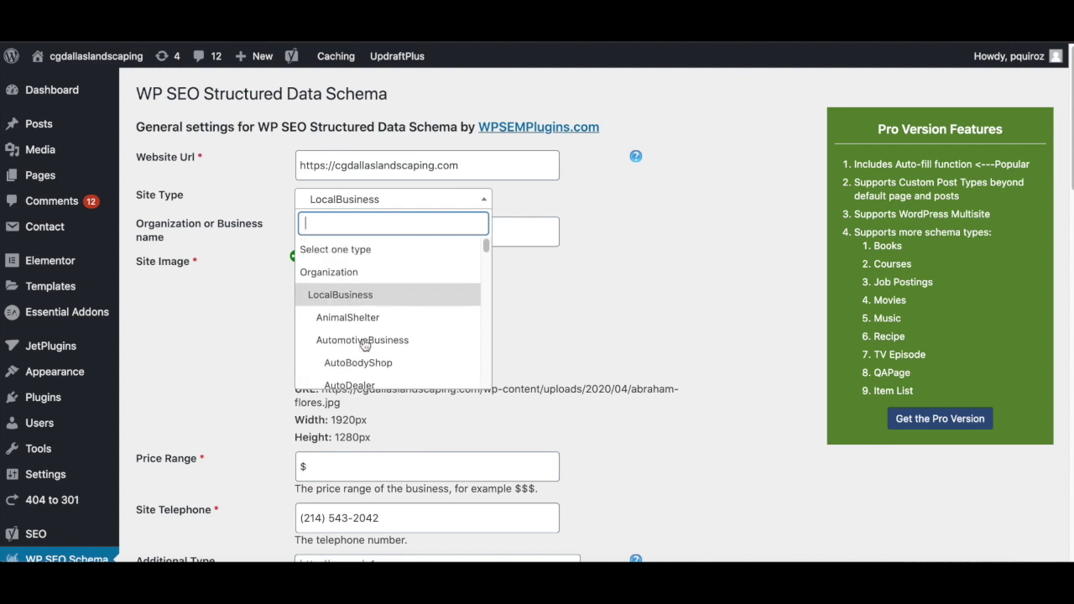
click(313, 299)
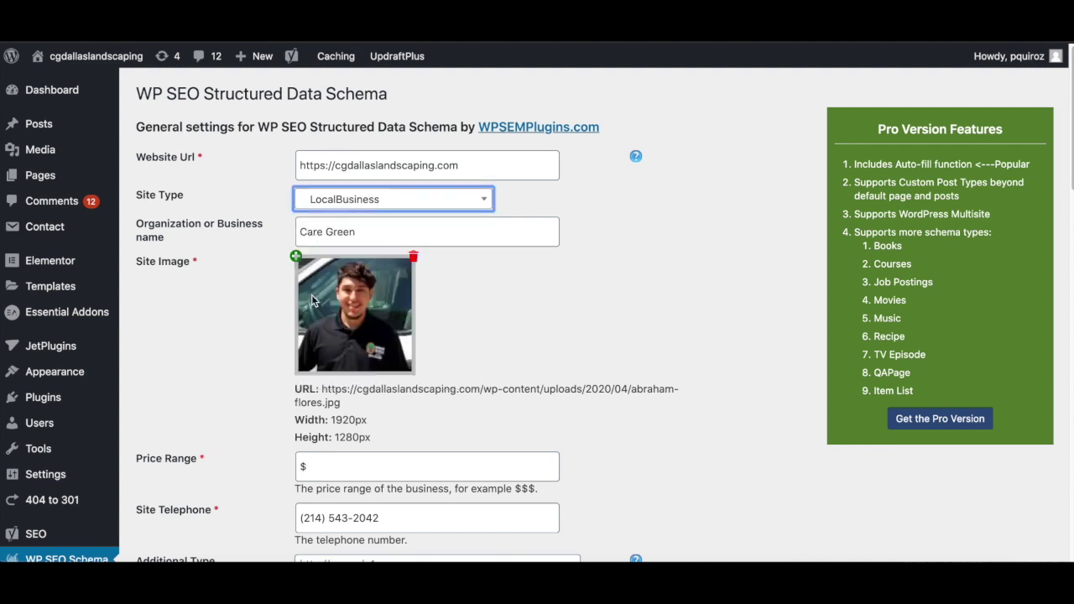
click(269, 296)
drag(460, 166, 283, 166)
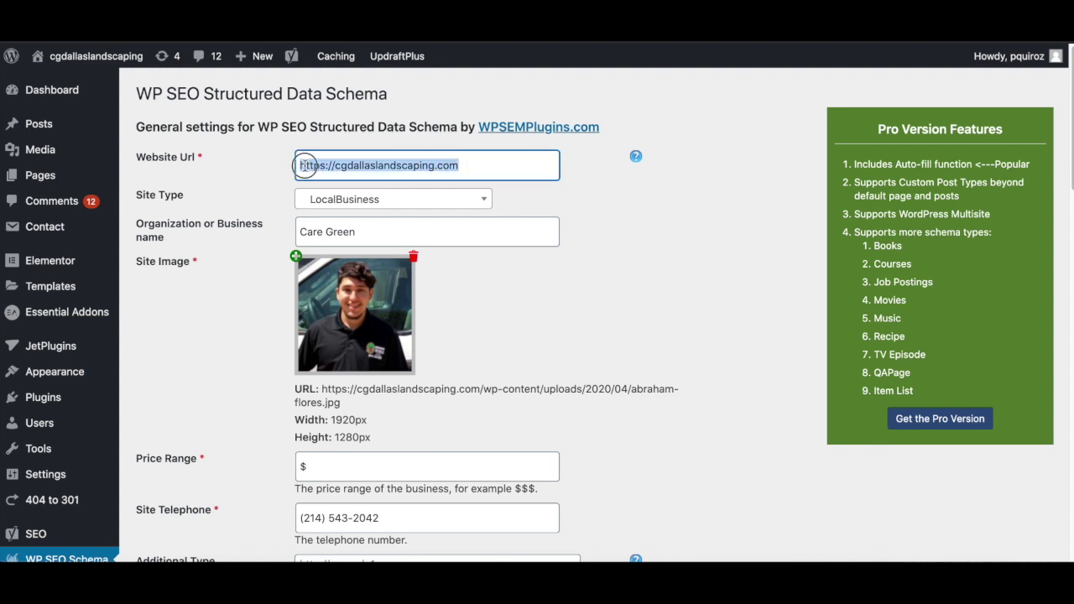
click(308, 165)
drag(300, 166, 319, 168)
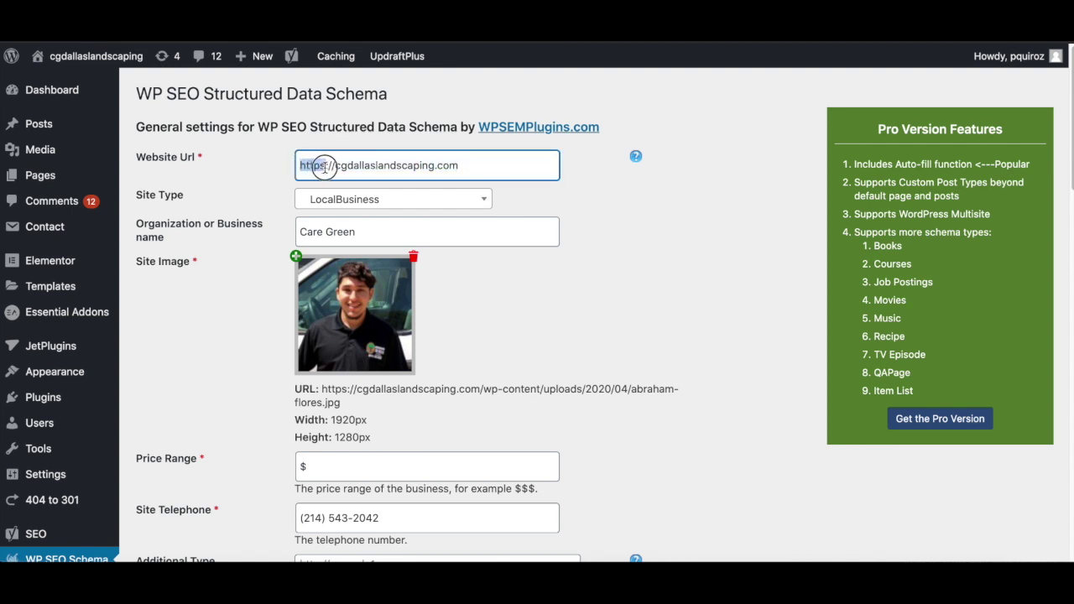
click(576, 201)
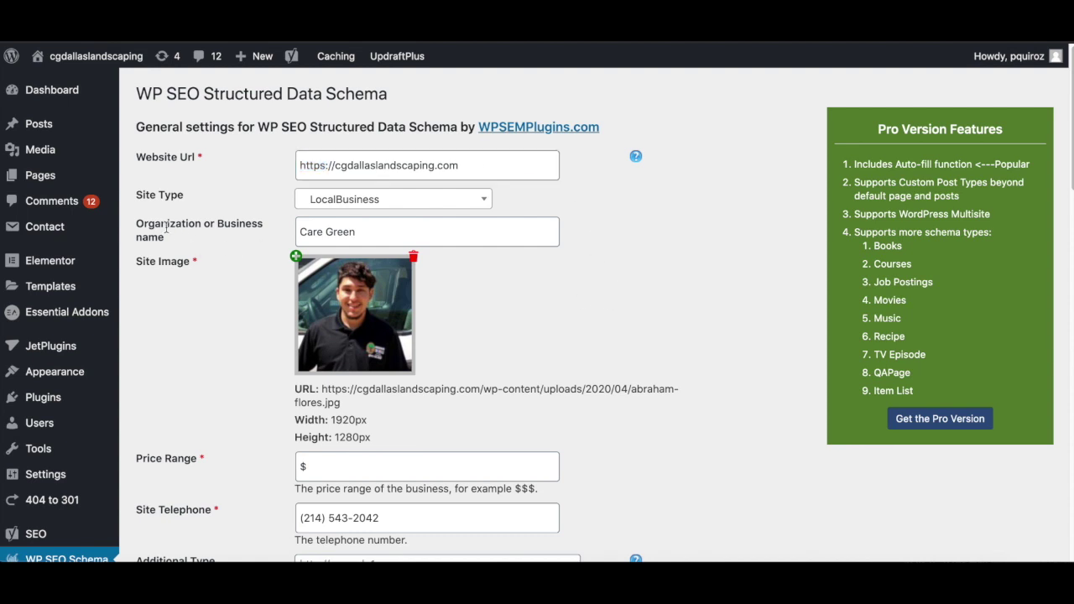
drag(366, 234, 285, 236)
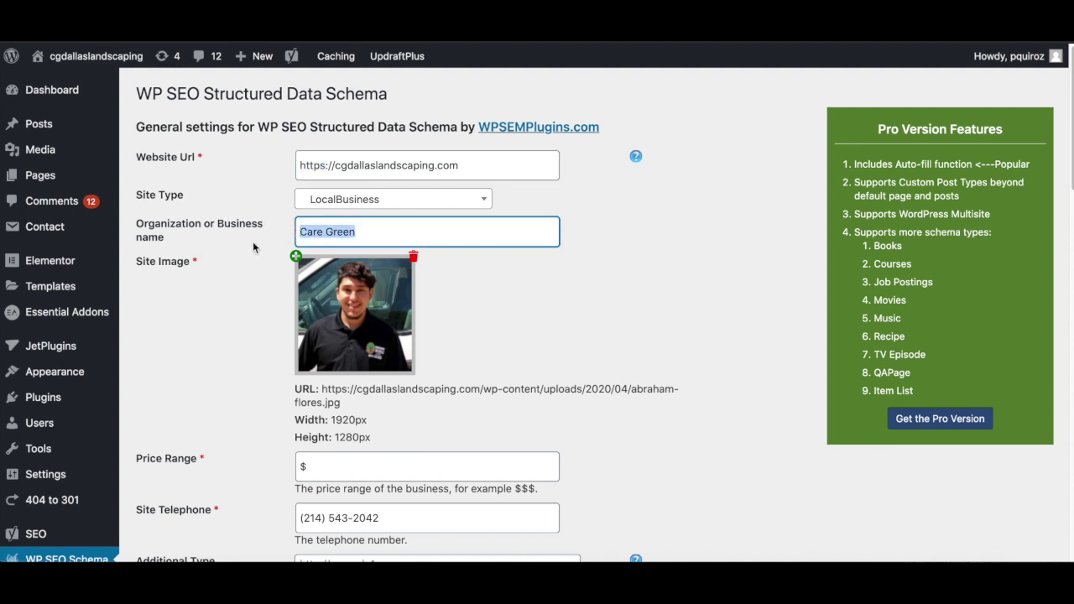
click(292, 225)
scroll(243, 275, down, 1)
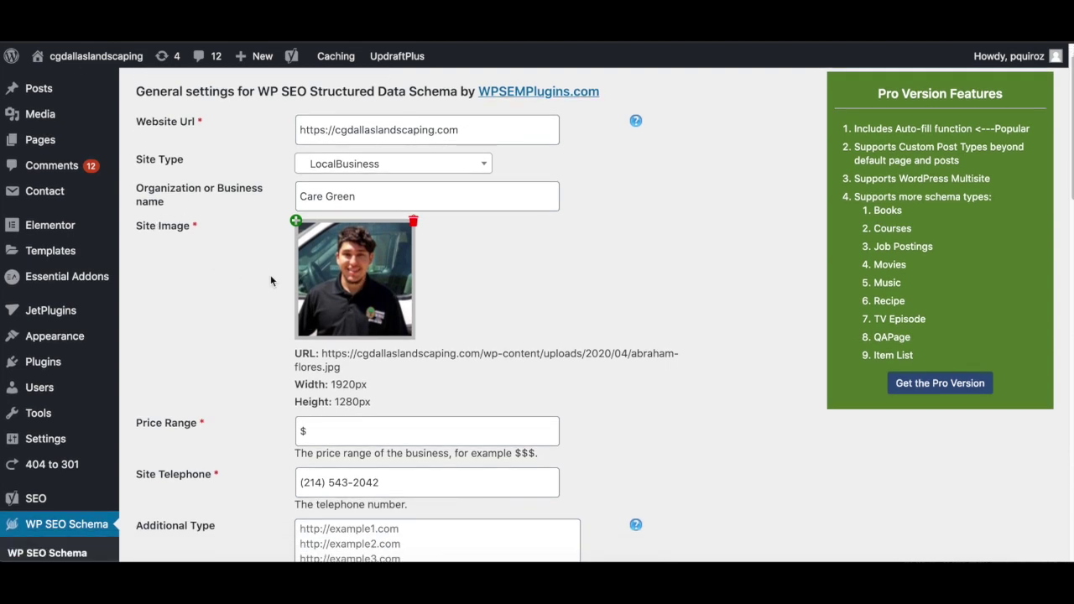
scroll(206, 353, down, 1)
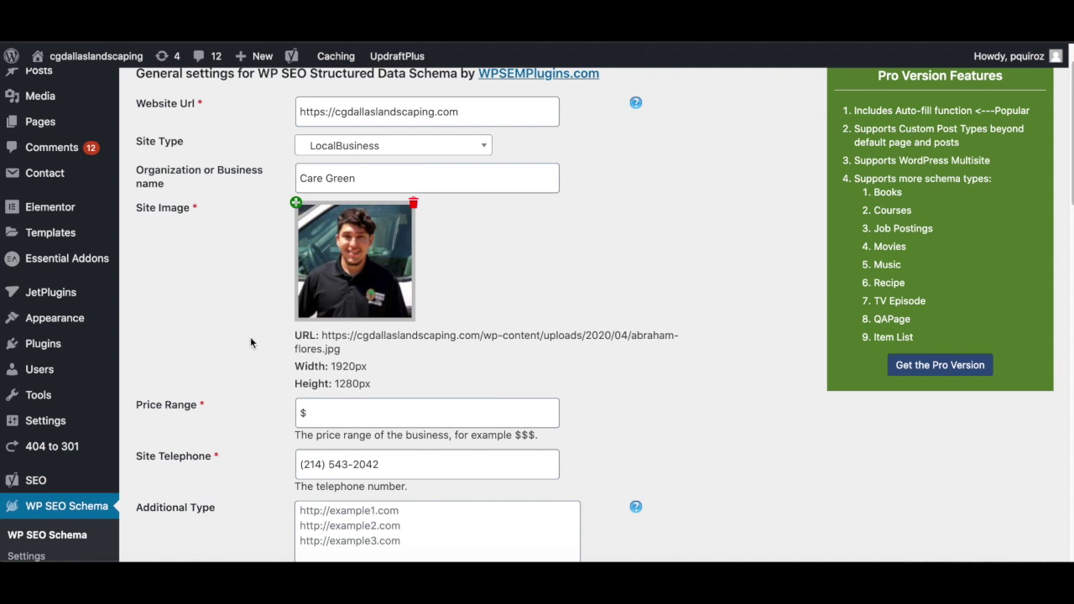
scroll(246, 342, down, 5)
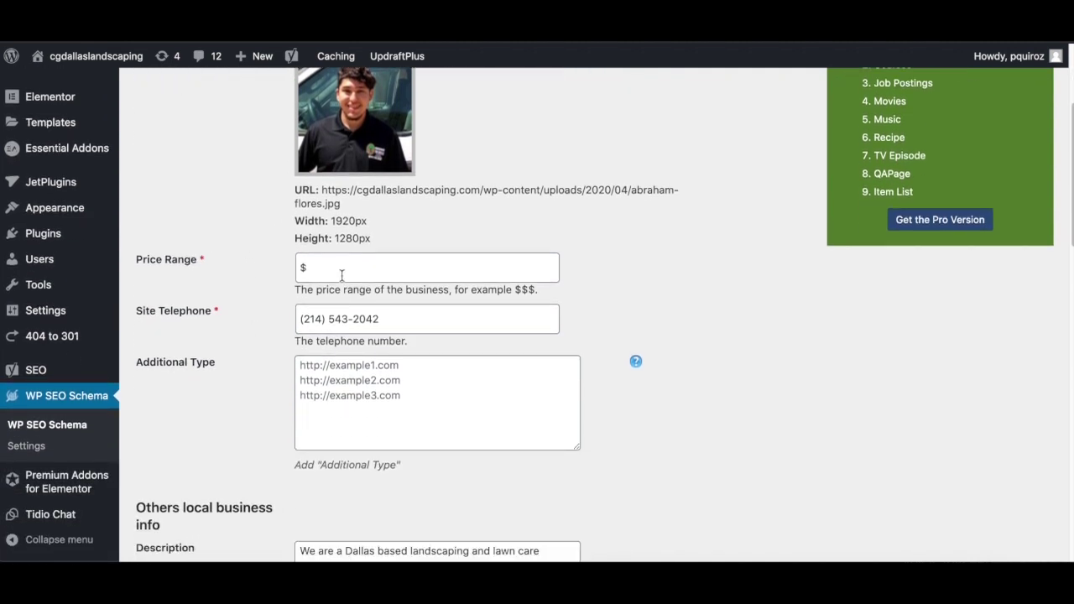
click(332, 270)
click(308, 267)
click(307, 267)
click(271, 266)
click(343, 268)
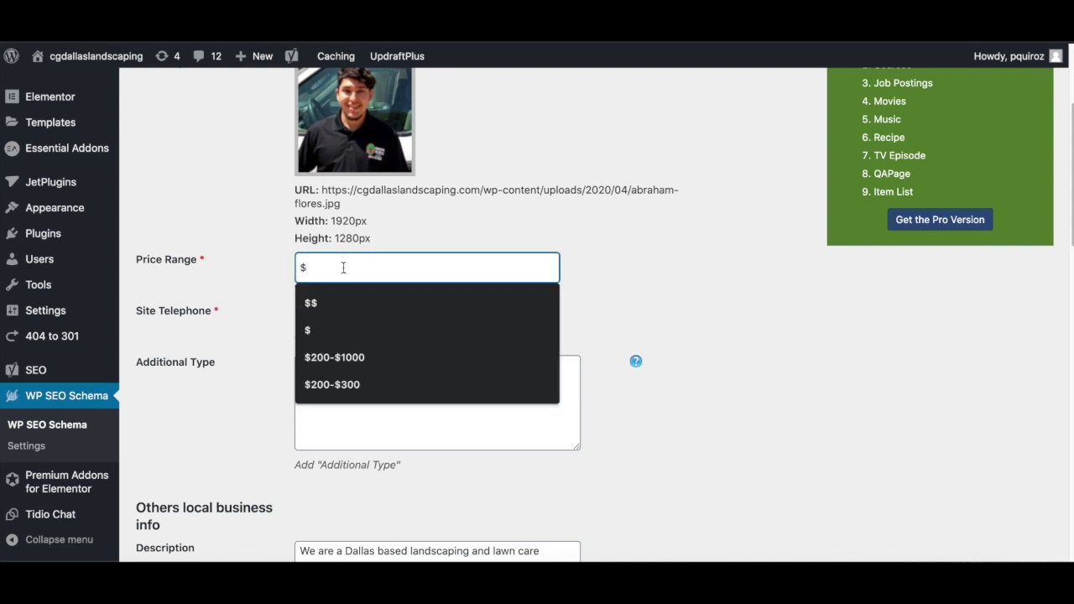
text($$)
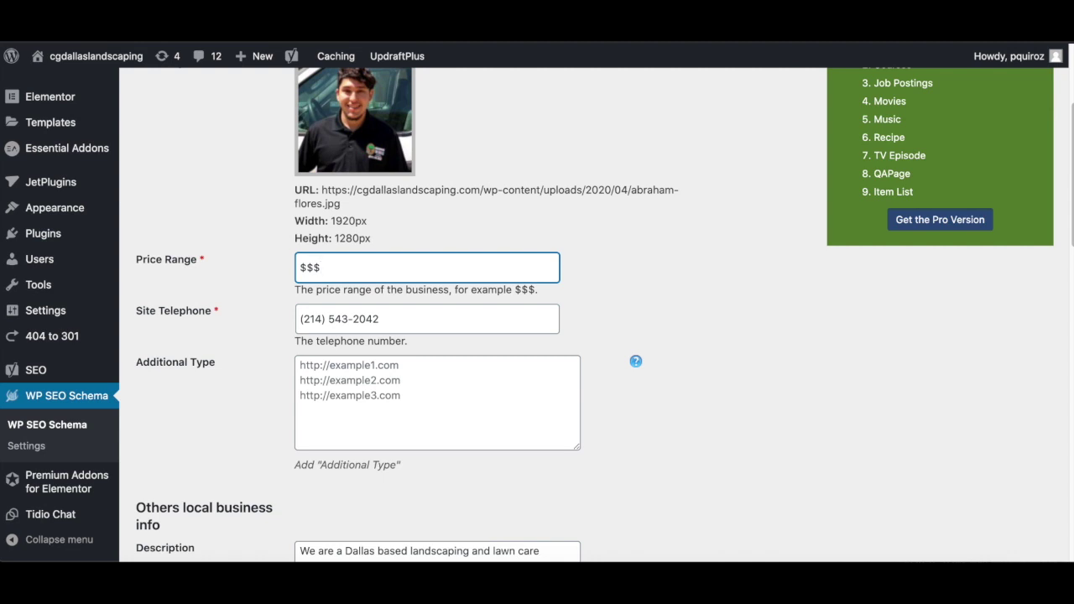
key(BackSpace)
key(BackSpace)
click(262, 279)
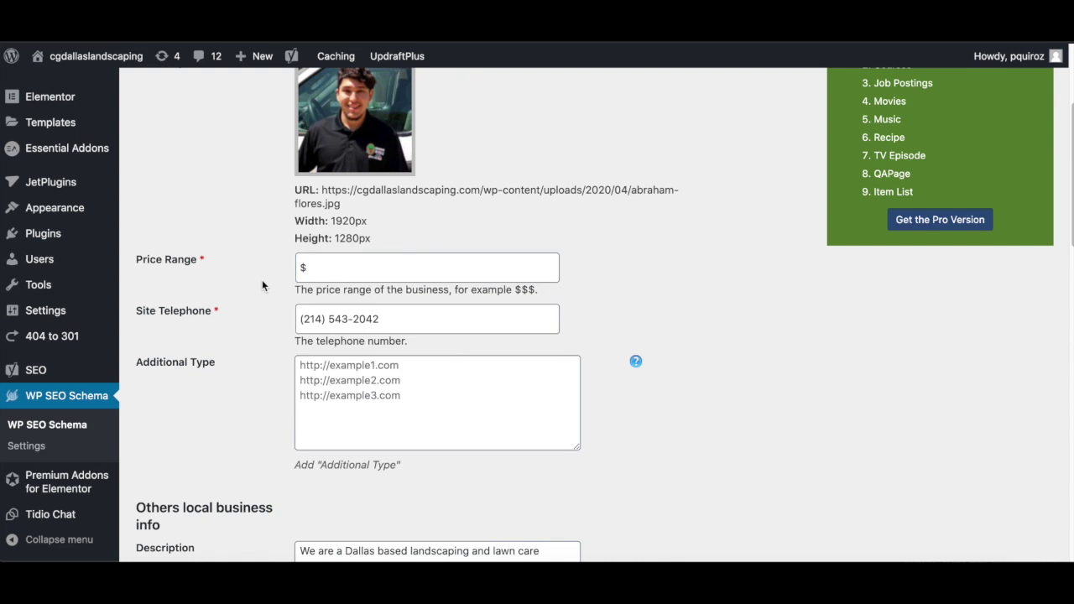
scroll(261, 289, down, 2)
drag(413, 246, 287, 246)
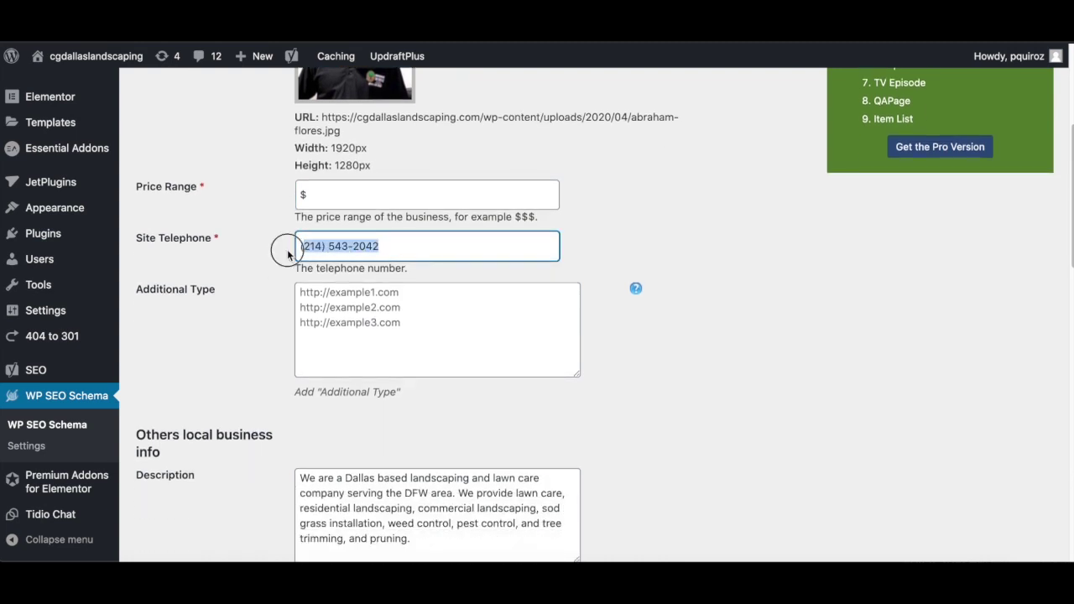
drag(135, 240, 216, 238)
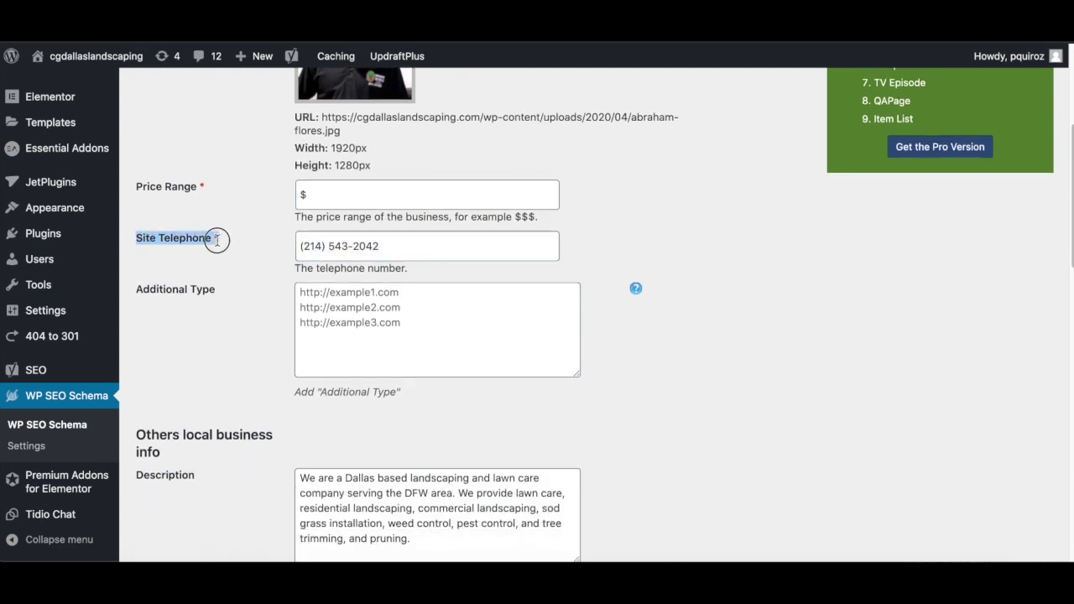
click(216, 238)
drag(393, 243, 290, 246)
click(268, 251)
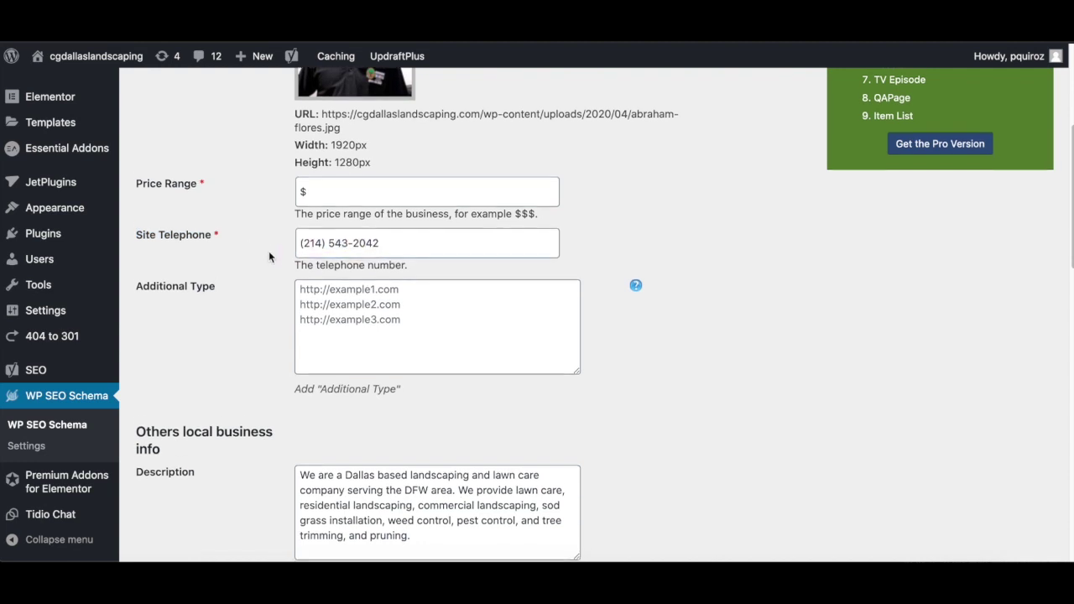
scroll(269, 251, down, 2)
drag(135, 192, 204, 187)
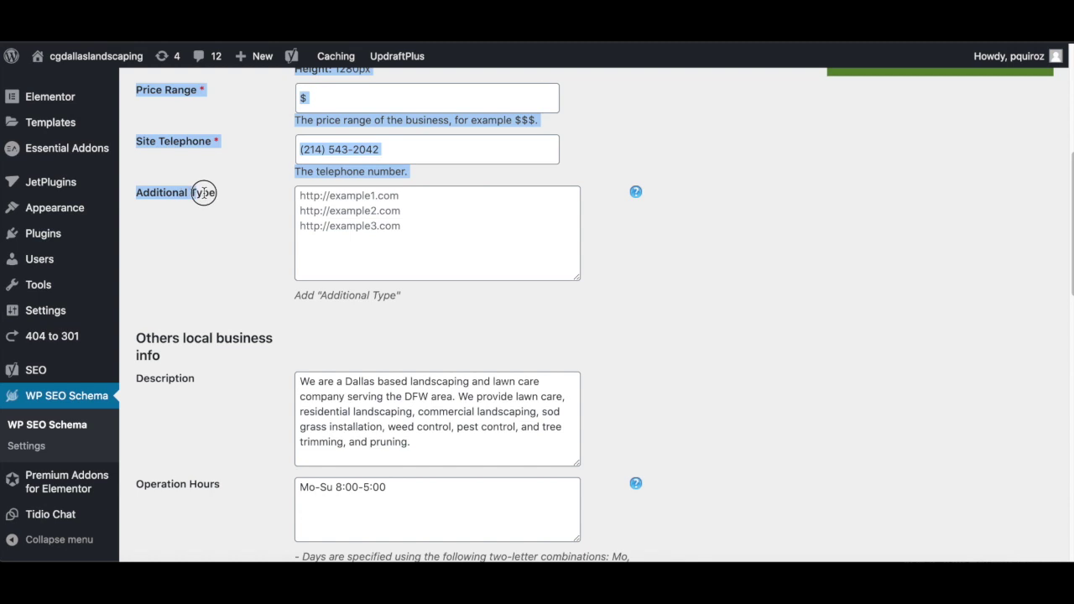
click(221, 199)
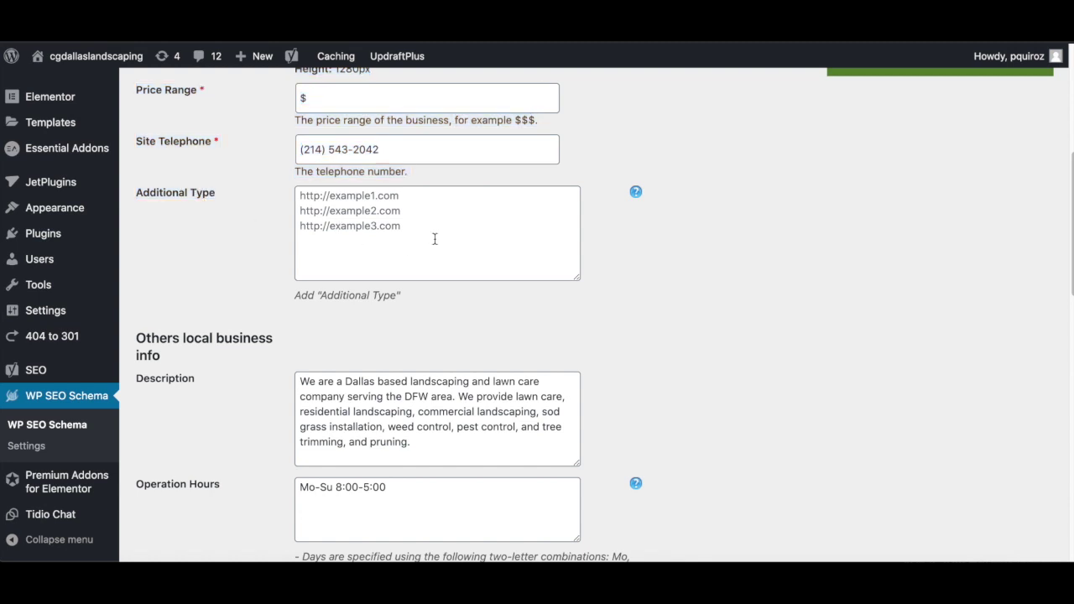
click(307, 196)
scroll(258, 252, down, 3)
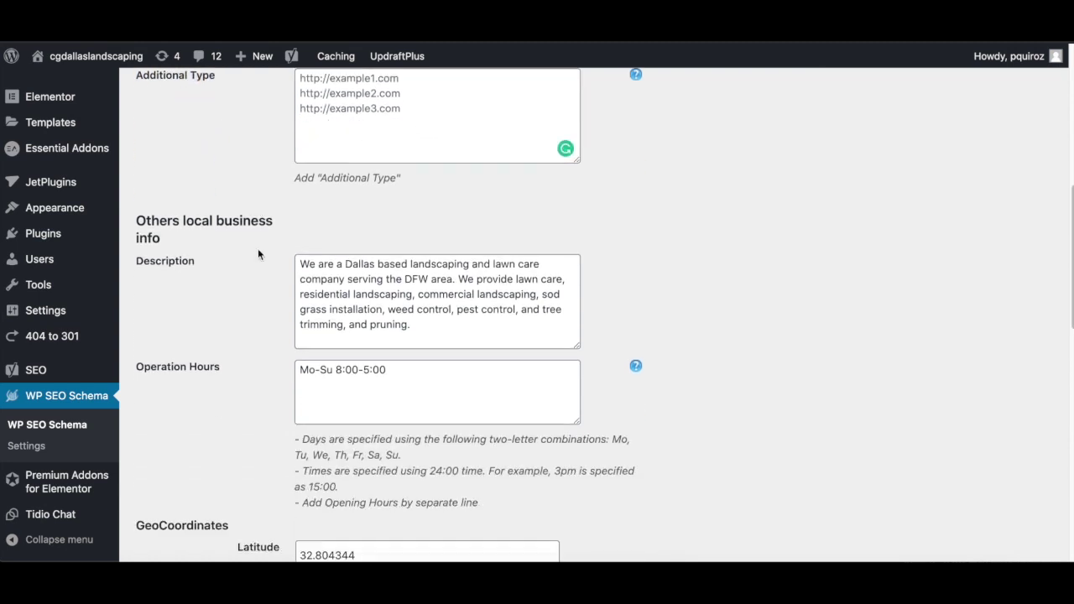
scroll(258, 249, down, 2)
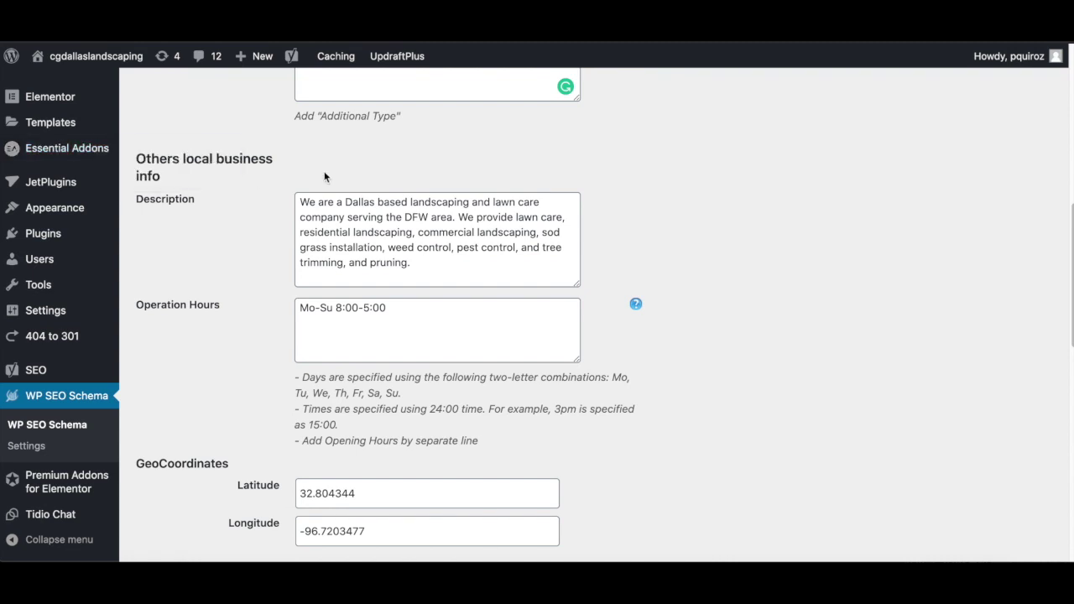
scroll(226, 216, down, 1)
drag(411, 248, 294, 187)
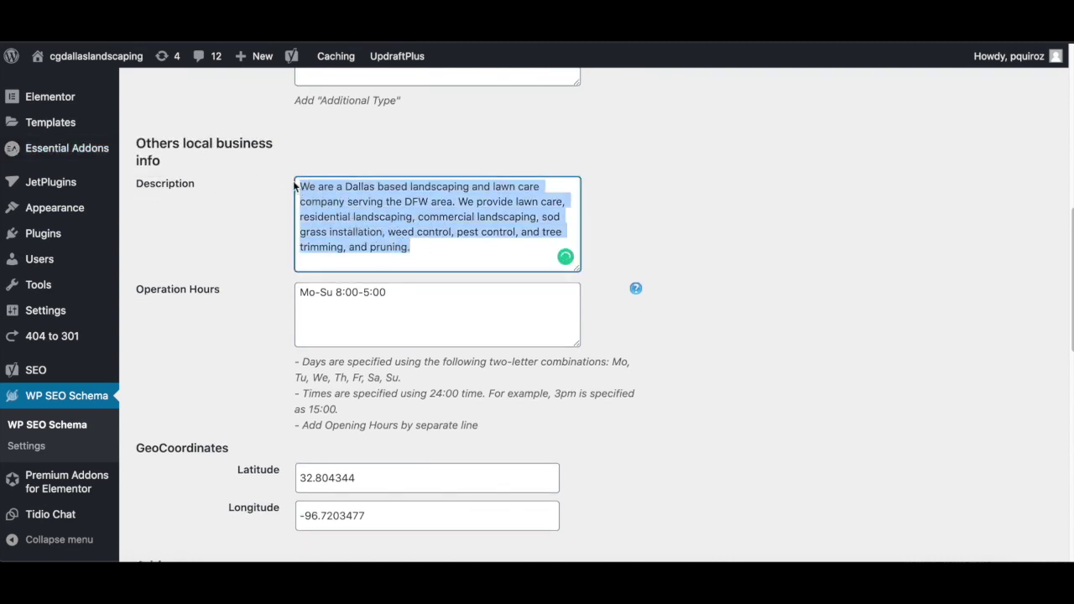
click(438, 250)
mouse_move(345, 186)
mouse_down()
mouse_move(467, 193)
mouse_move(504, 182)
mouse_move(346, 202)
mouse_up()
drag(467, 203, 465, 247)
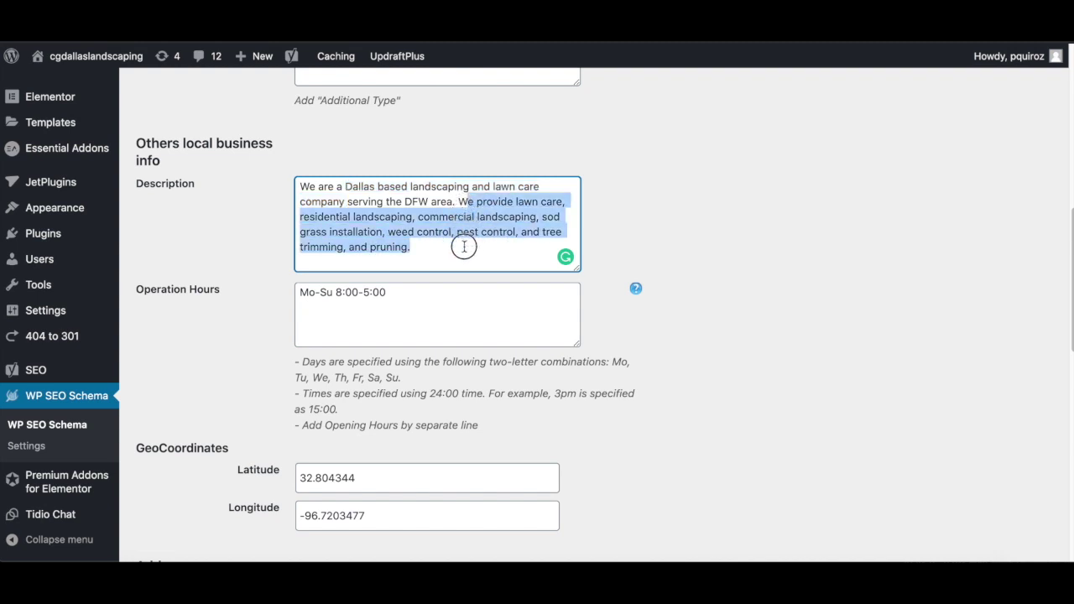
click(420, 249)
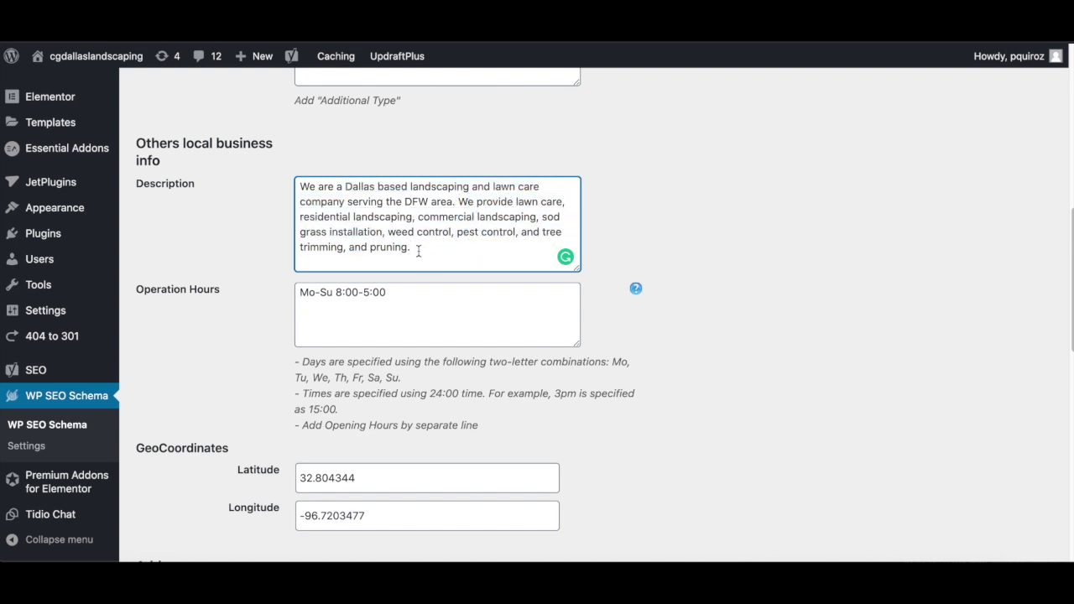
drag(418, 250, 460, 201)
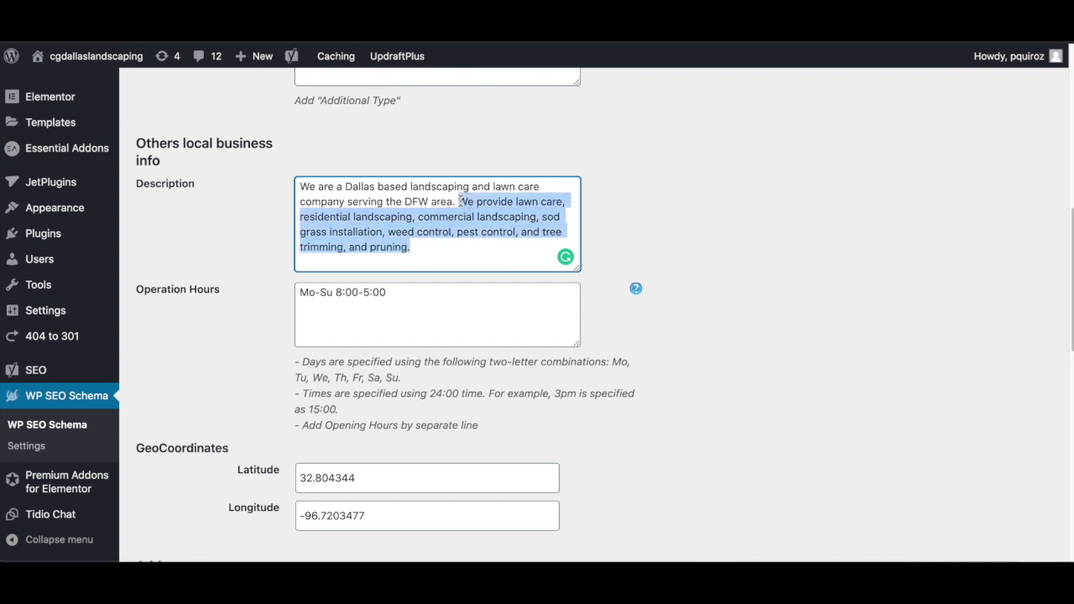
click(432, 257)
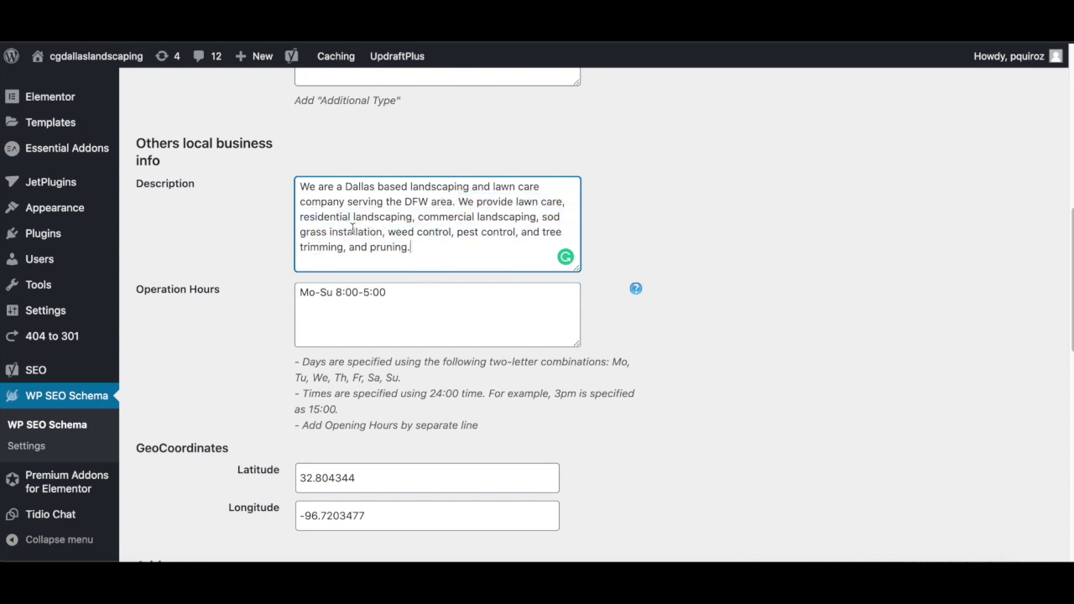
scroll(264, 277, down, 1)
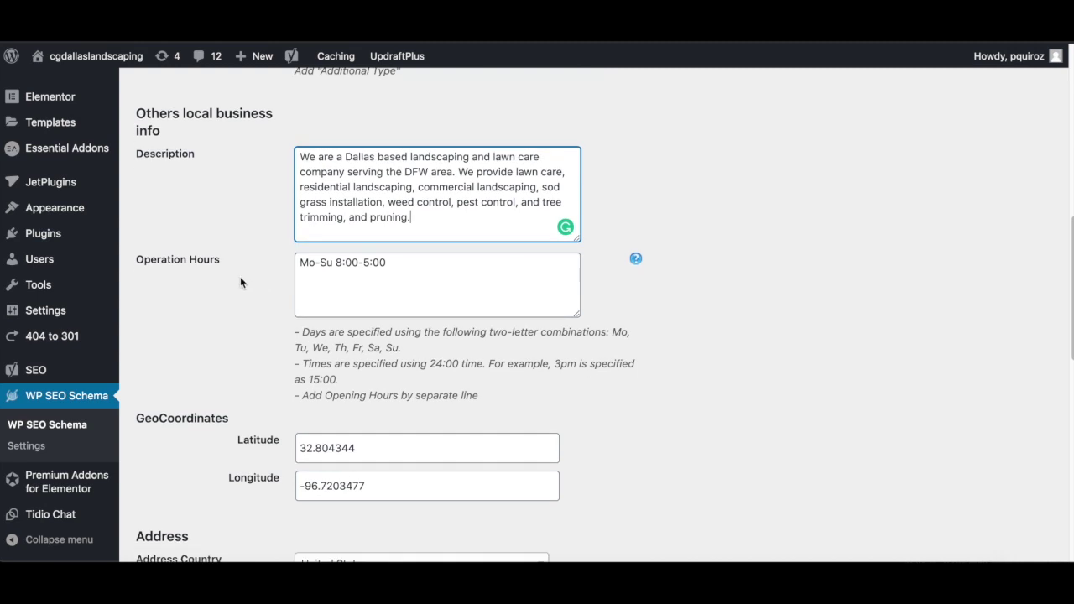
drag(407, 259, 297, 266)
click(278, 268)
scroll(275, 271, down, 5)
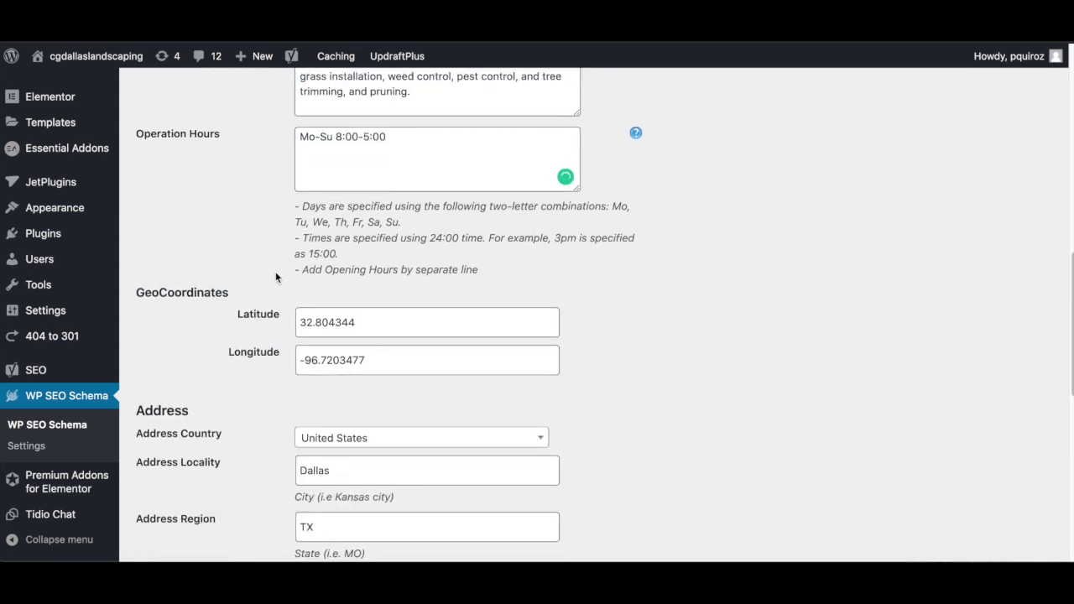
drag(135, 237, 257, 242)
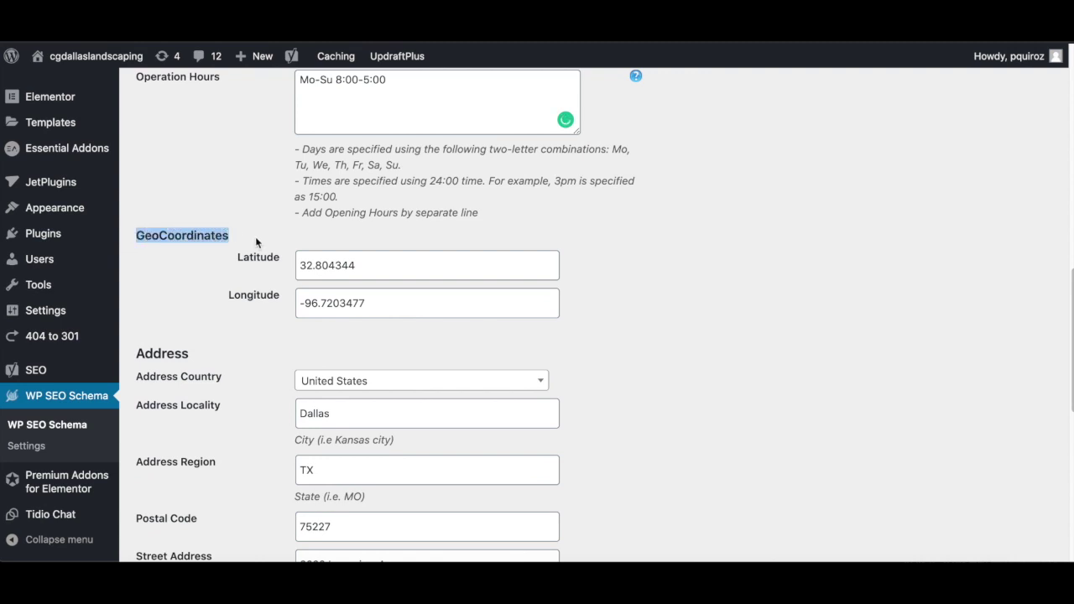
click(278, 301)
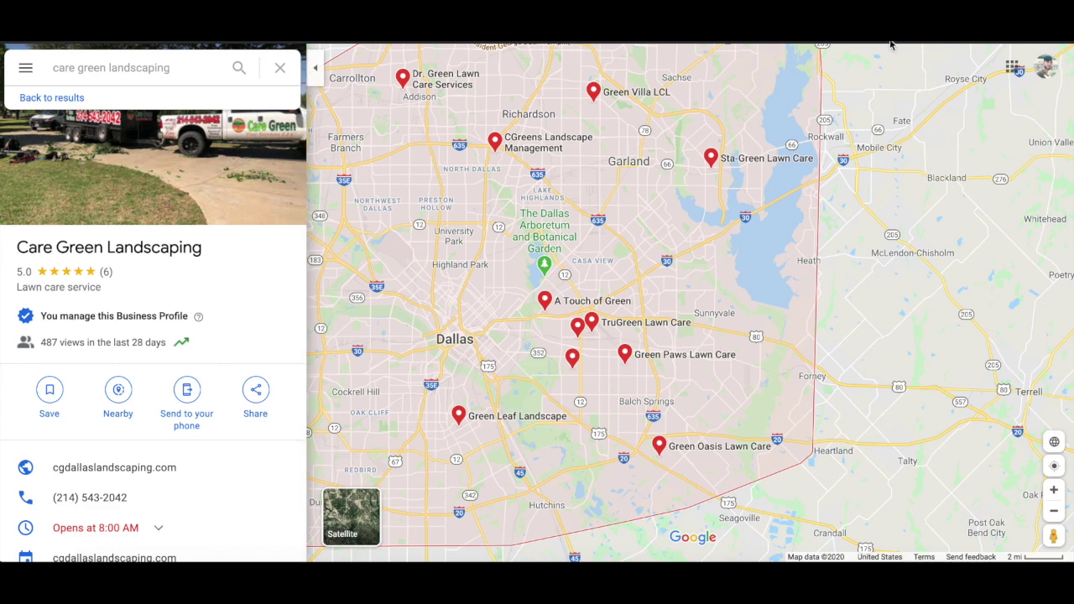
Highlight latitude 32.804344 and longitude -96.7203477 in the Google Maps listing's address.
double_click(529, 55)
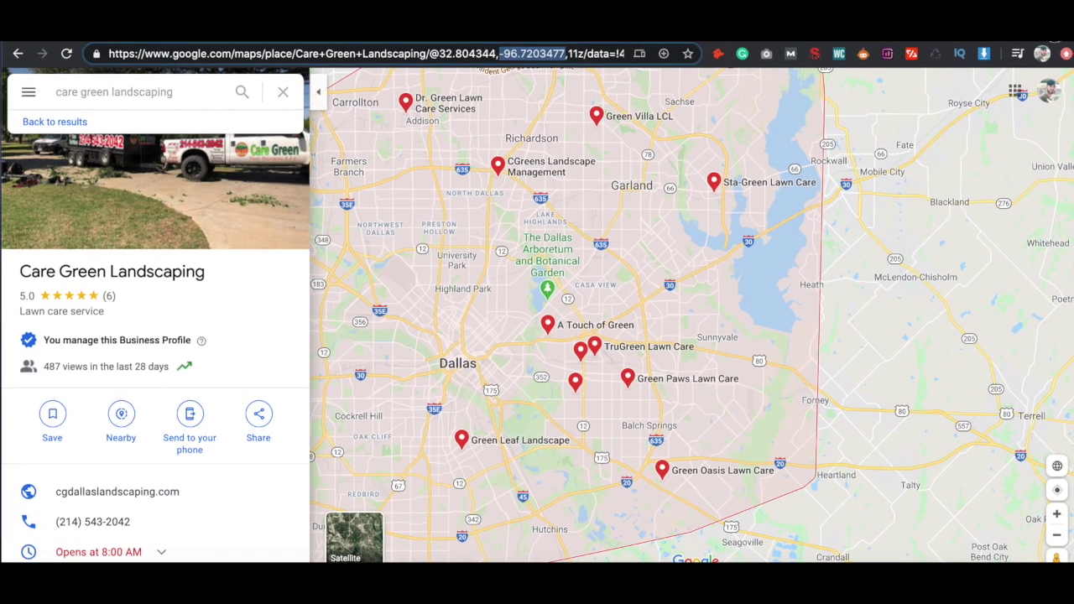
click(241, 312)
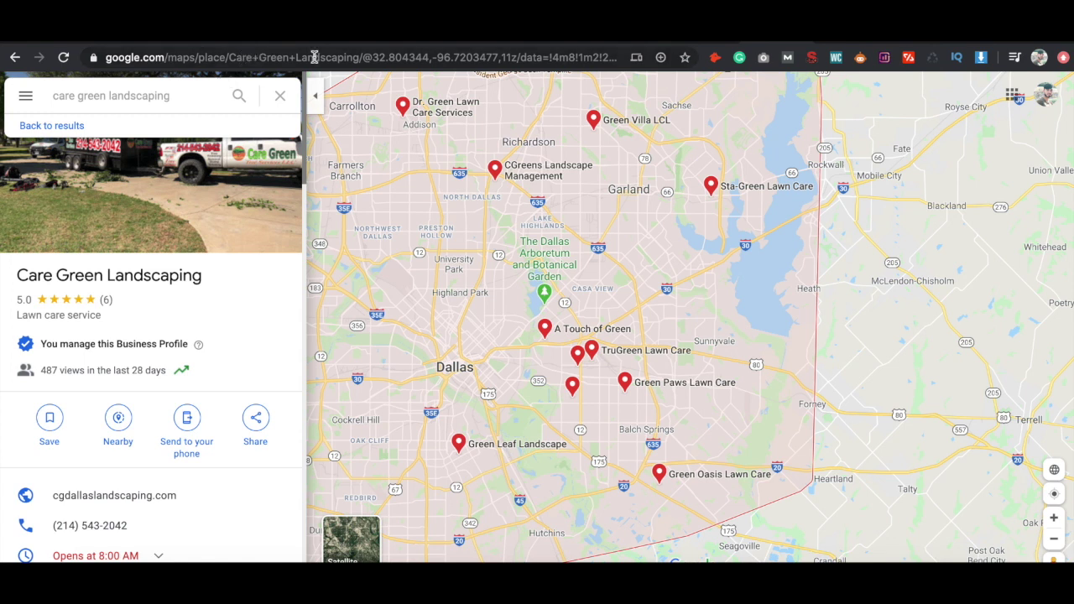
click(384, 58)
drag(384, 58, 429, 59)
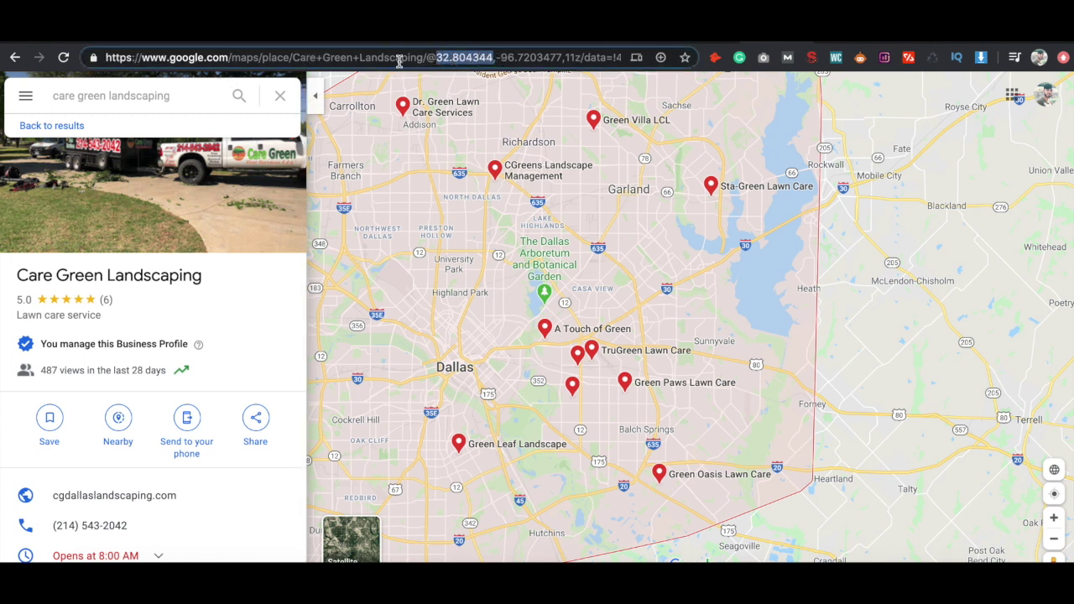
drag(497, 59, 563, 58)
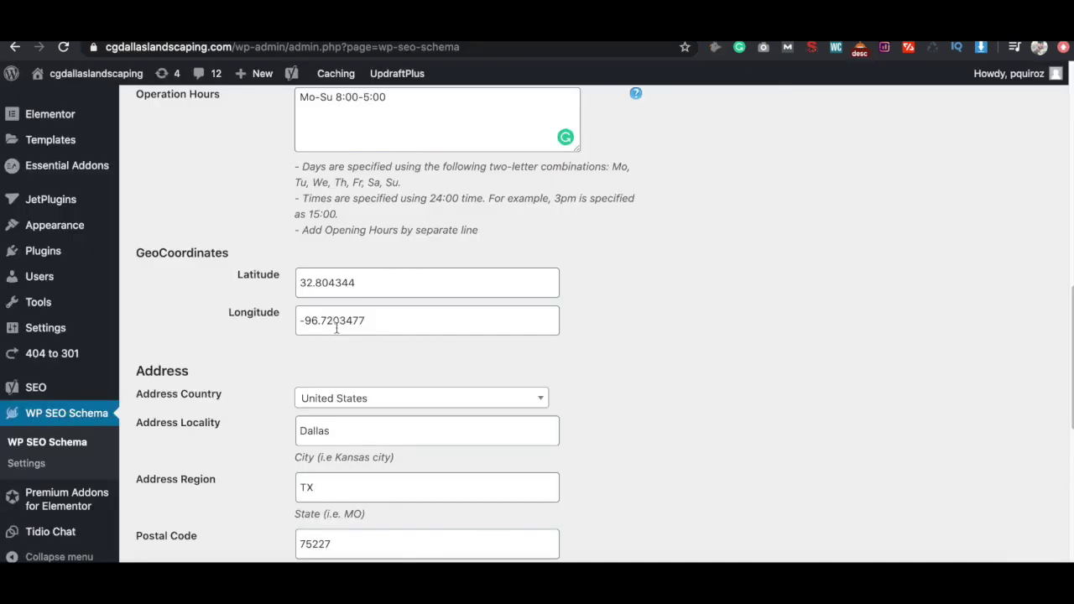
Highlight the Latitude 32.804344 and Longitude -96.7203477 fields to compare with the map.
drag(383, 286, 260, 283)
drag(395, 320, 242, 327)
click(240, 329)
Review the Address section, including Address Locality Dallas.
scroll(224, 330, down, 2)
scroll(224, 331, down, 1)
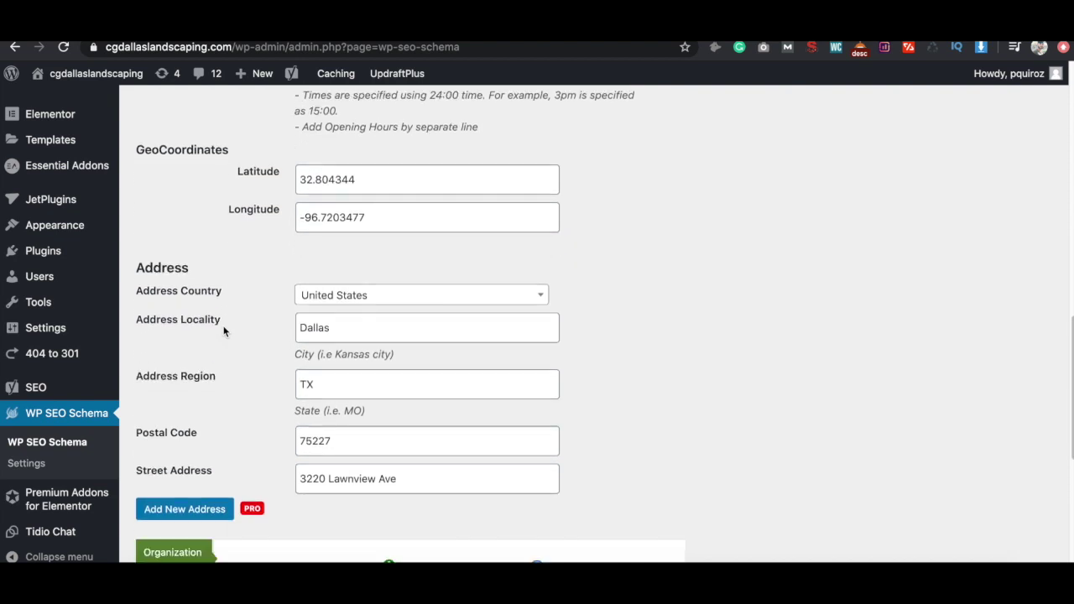
drag(138, 268, 196, 274)
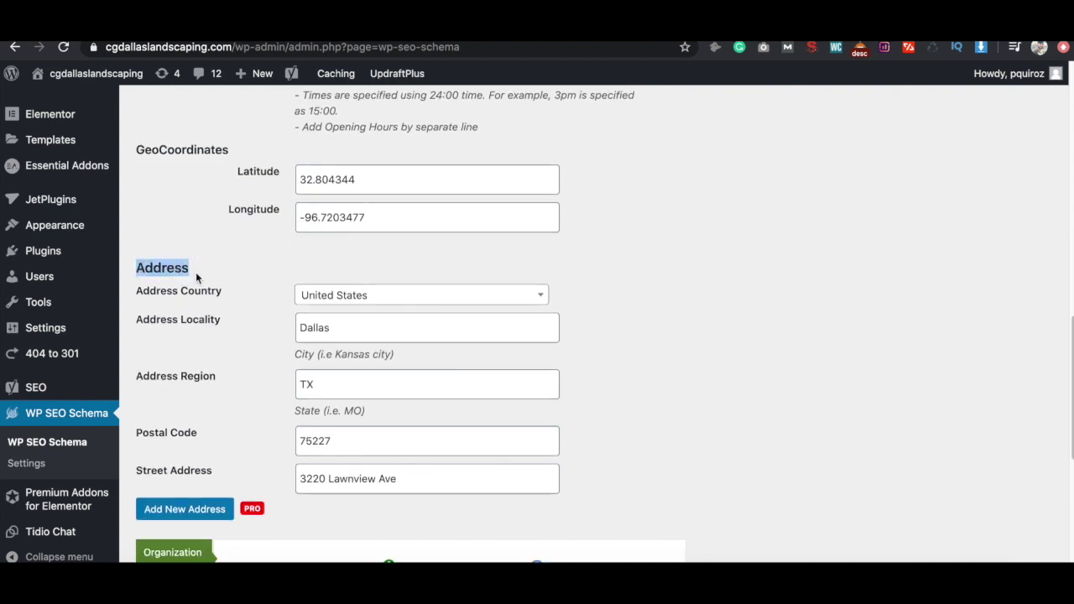
click(252, 282)
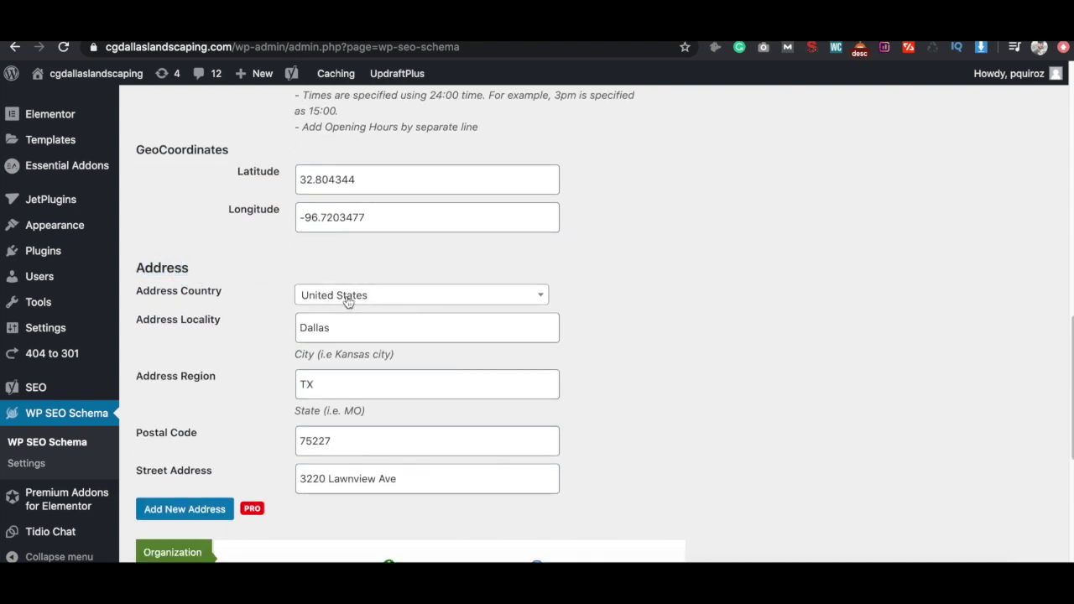
scroll(320, 305, down, 1)
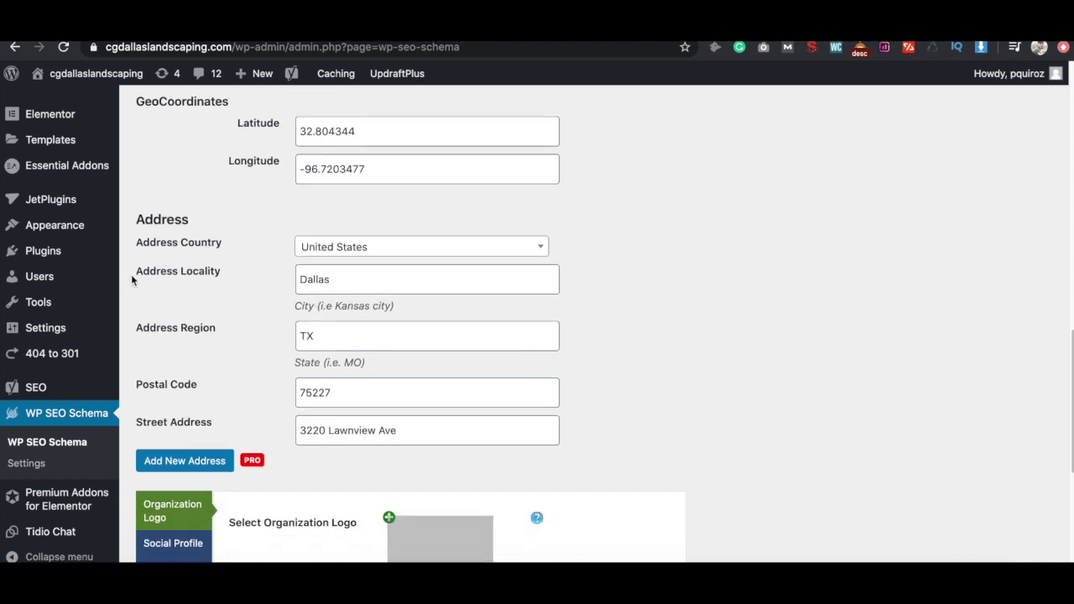
drag(138, 272, 249, 276)
click(249, 275)
drag(367, 280, 267, 288)
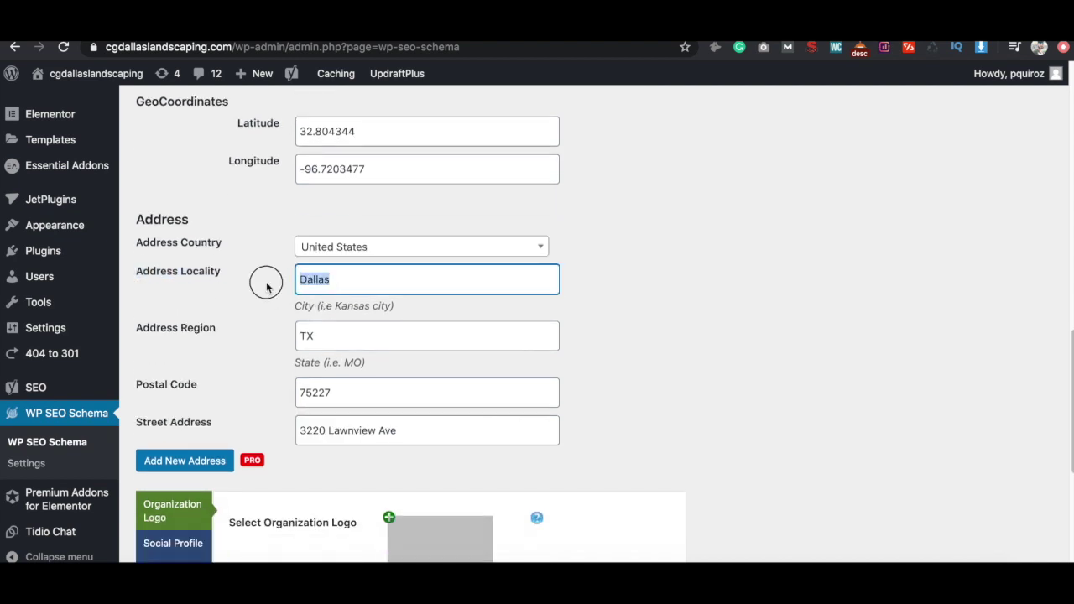
click(304, 335)
click(252, 342)
Check site name Care Green and the site URL, then save the schema settings.
scroll(264, 391, down, 1)
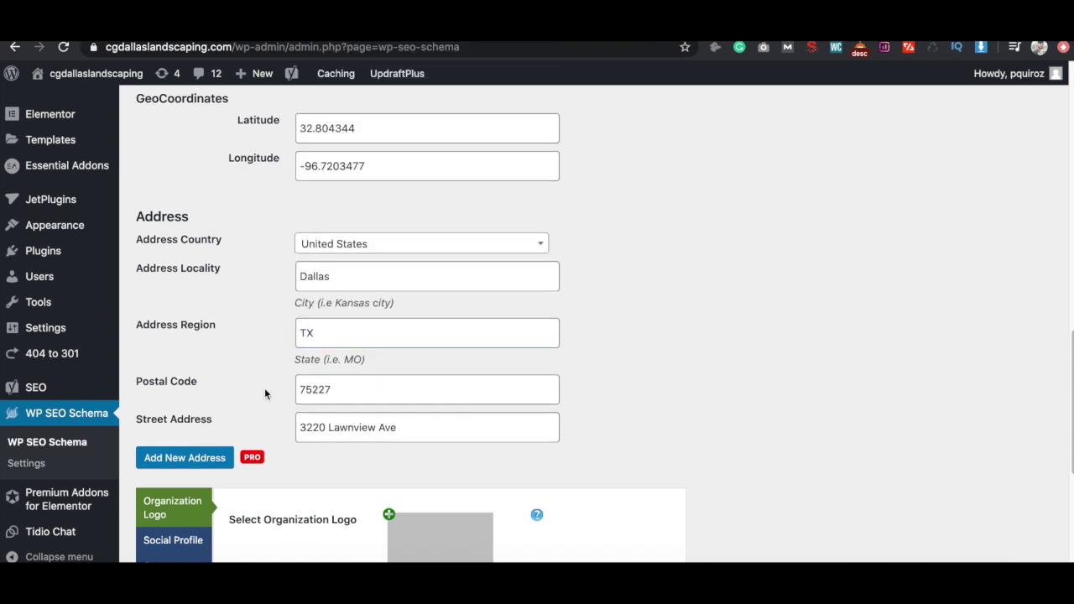
scroll(264, 394, down, 2)
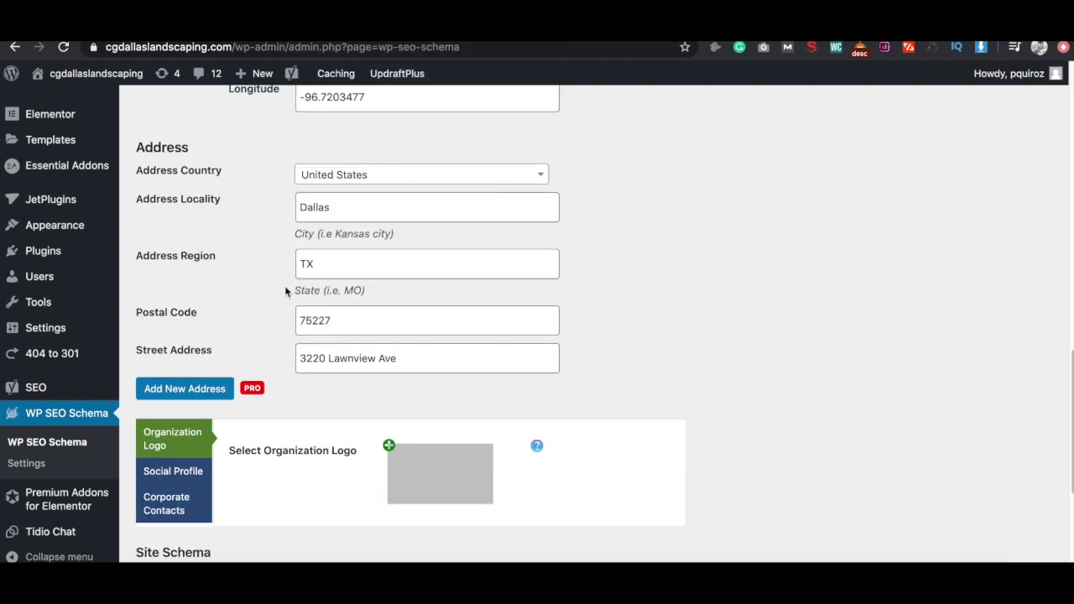
scroll(285, 292, up, 6)
scroll(283, 292, down, 5)
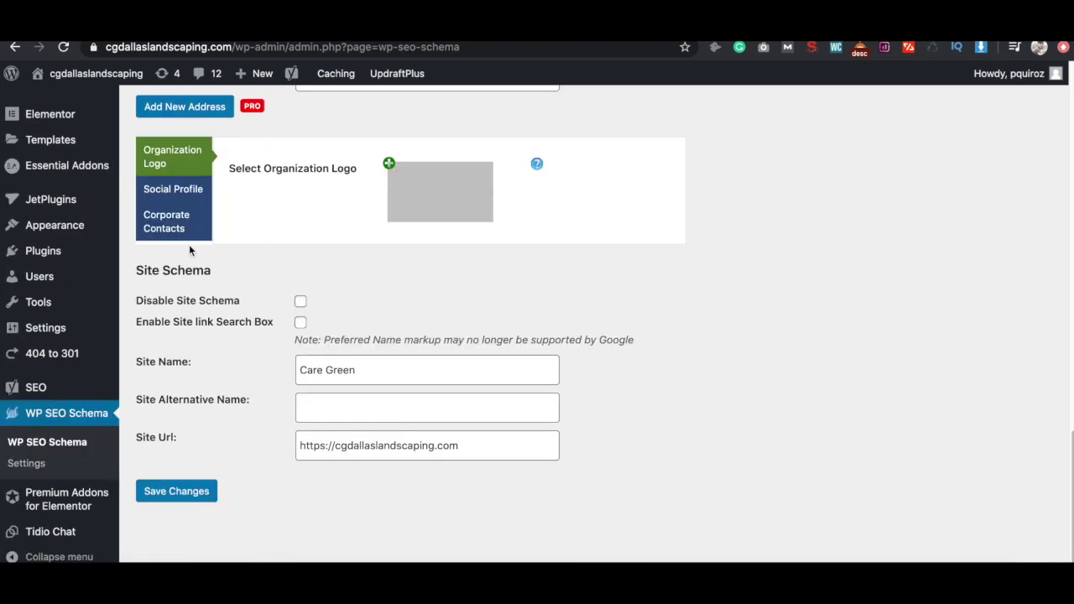
scroll(145, 146, up, 1)
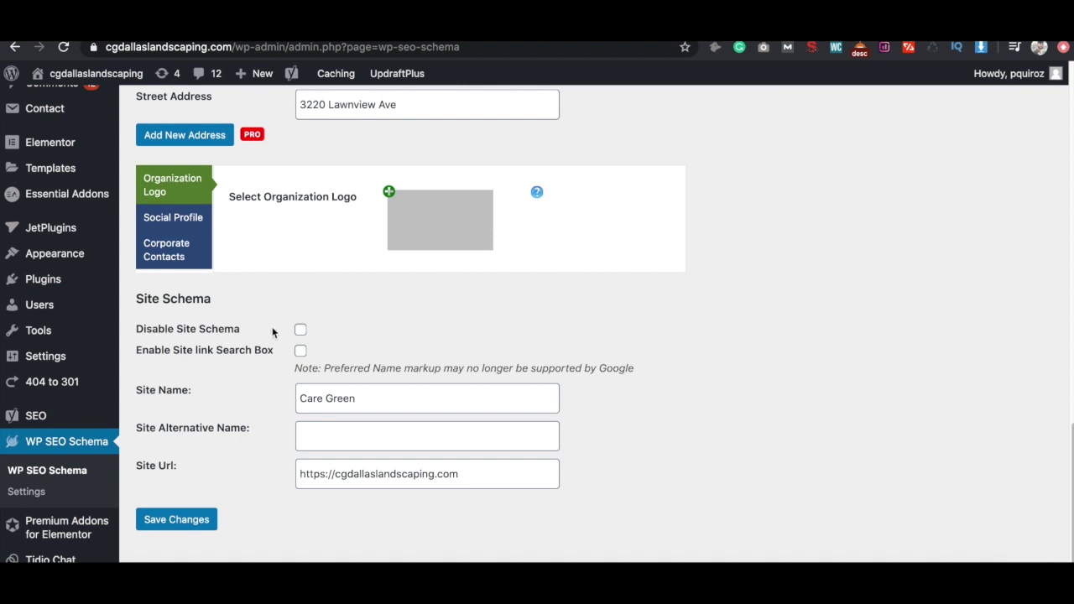
scroll(273, 333, down, 1)
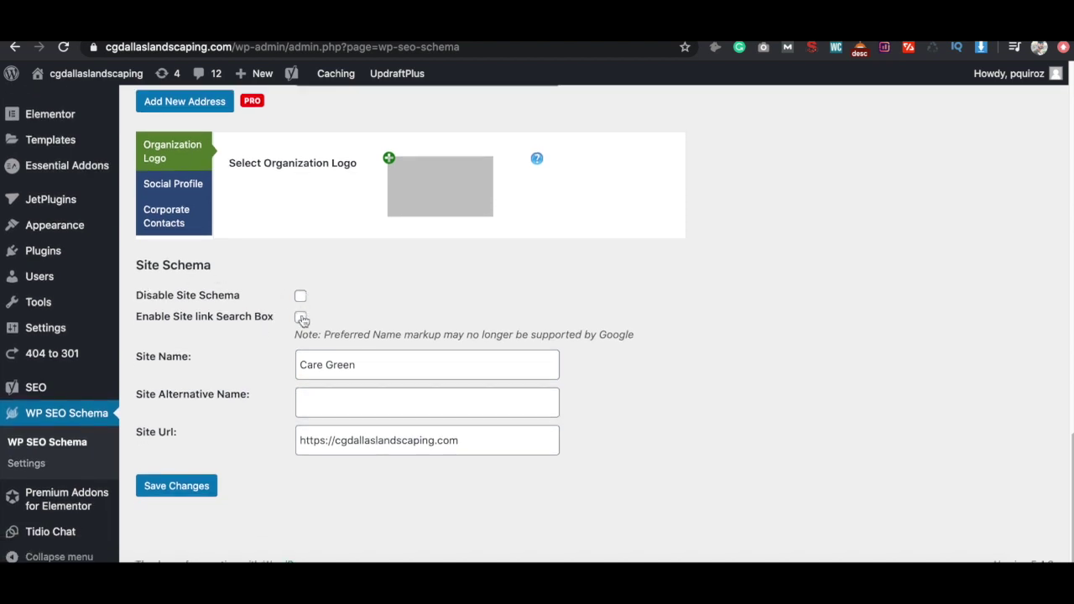
drag(368, 365, 293, 366)
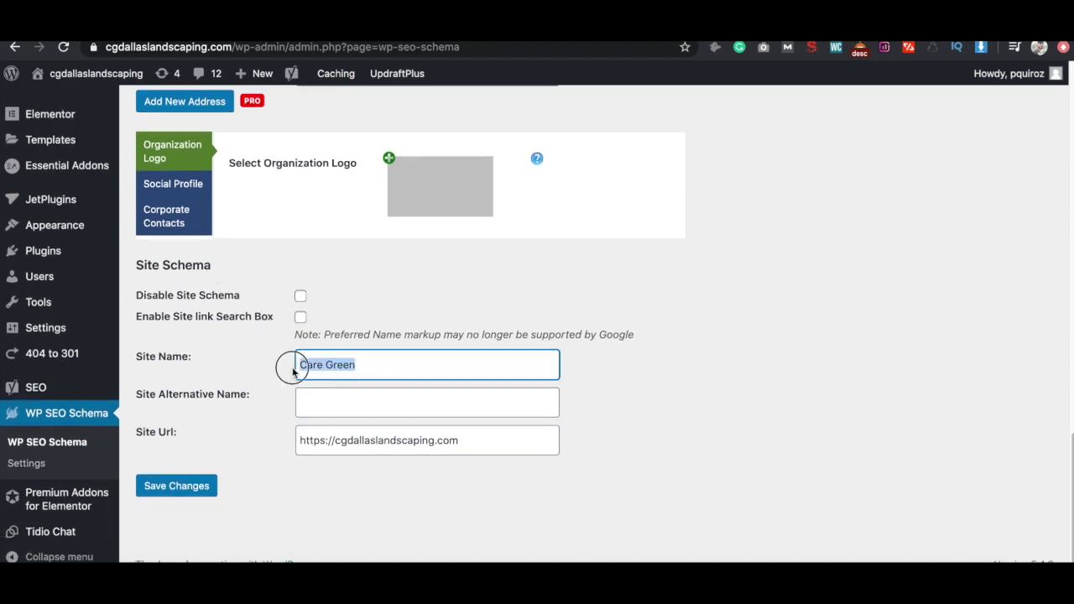
click(406, 367)
drag(482, 441, 281, 441)
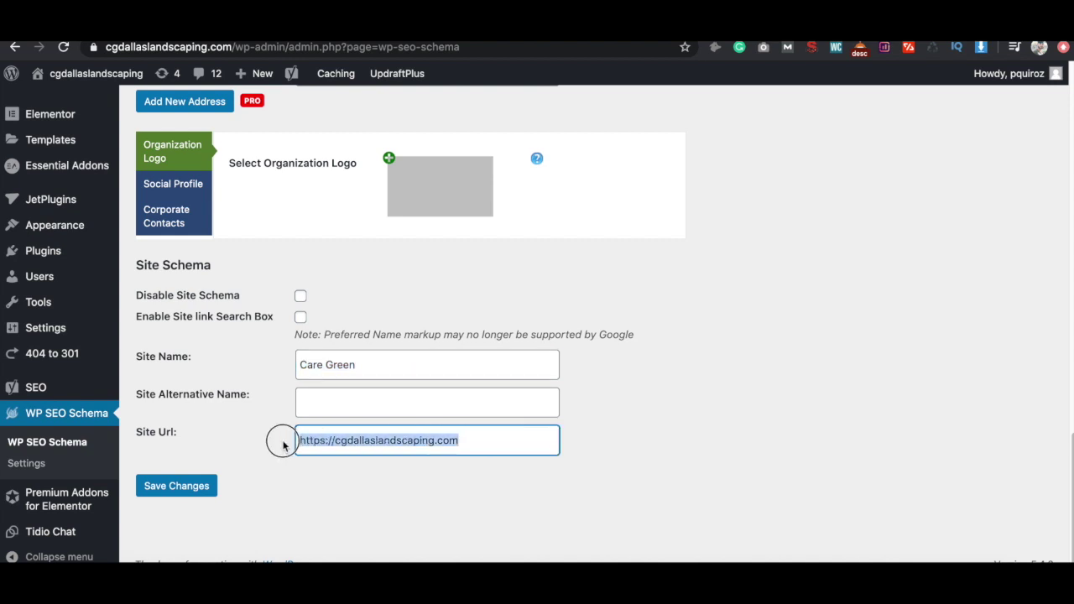
click(470, 462)
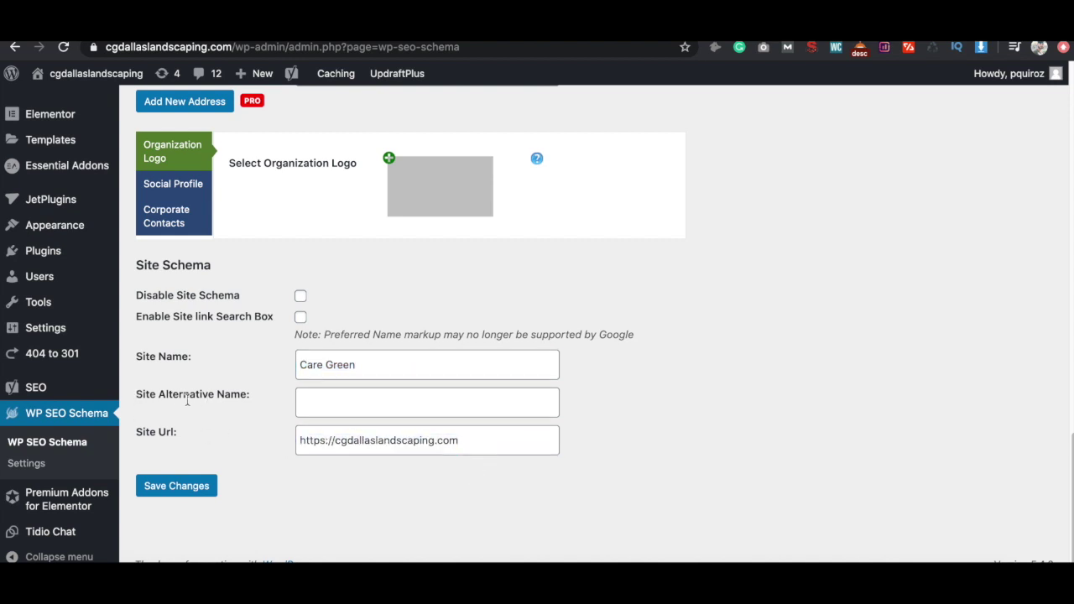
click(188, 485)
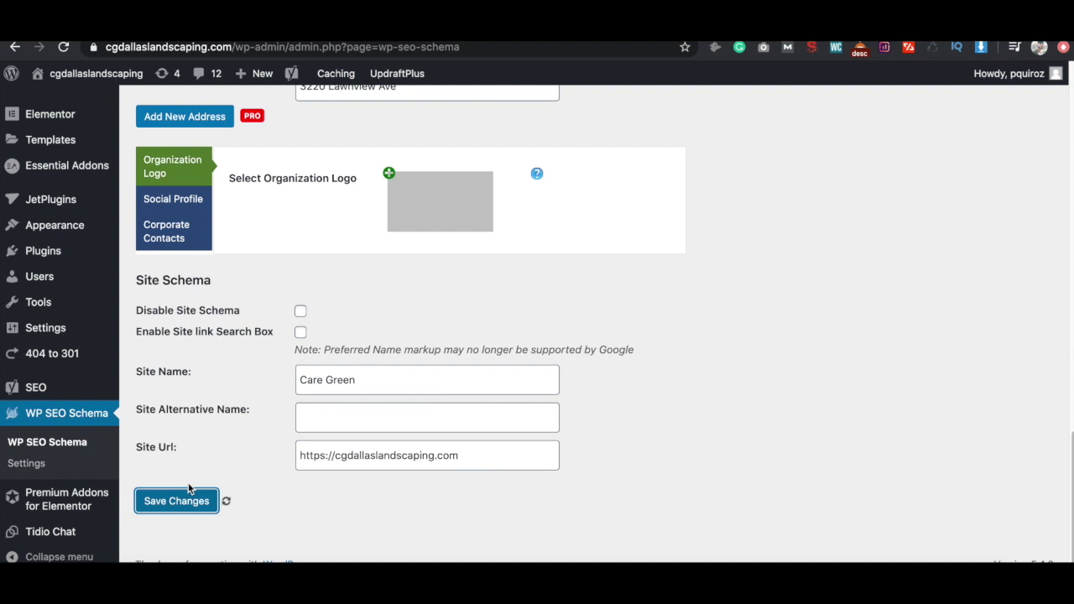
scroll(225, 453, up, 5)
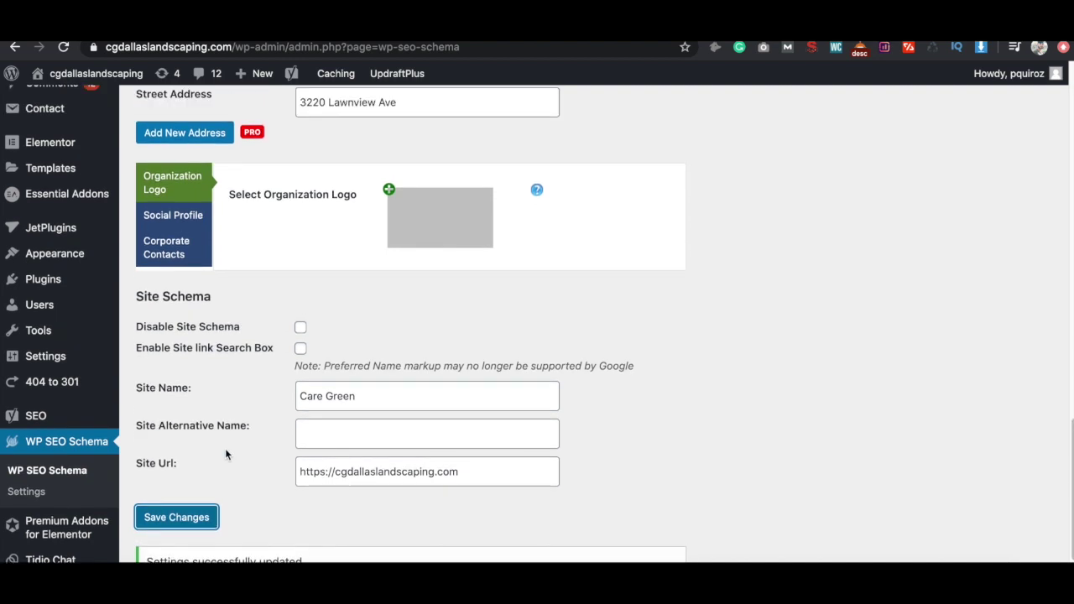
scroll(225, 454, up, 15)
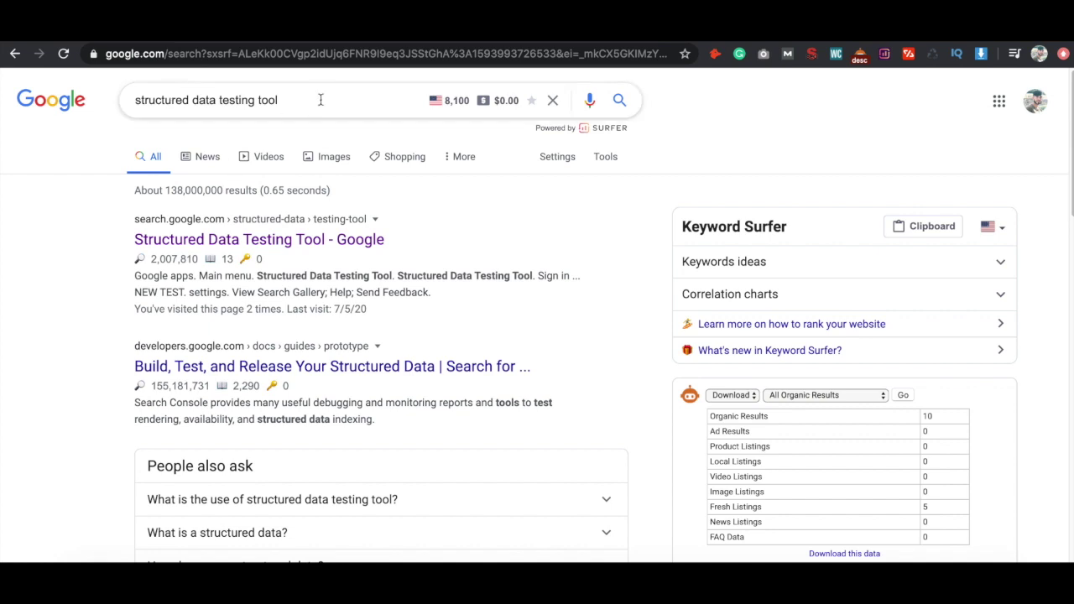
Open the Structured Data Testing Tool from the Google search results.
drag(319, 100, 122, 100)
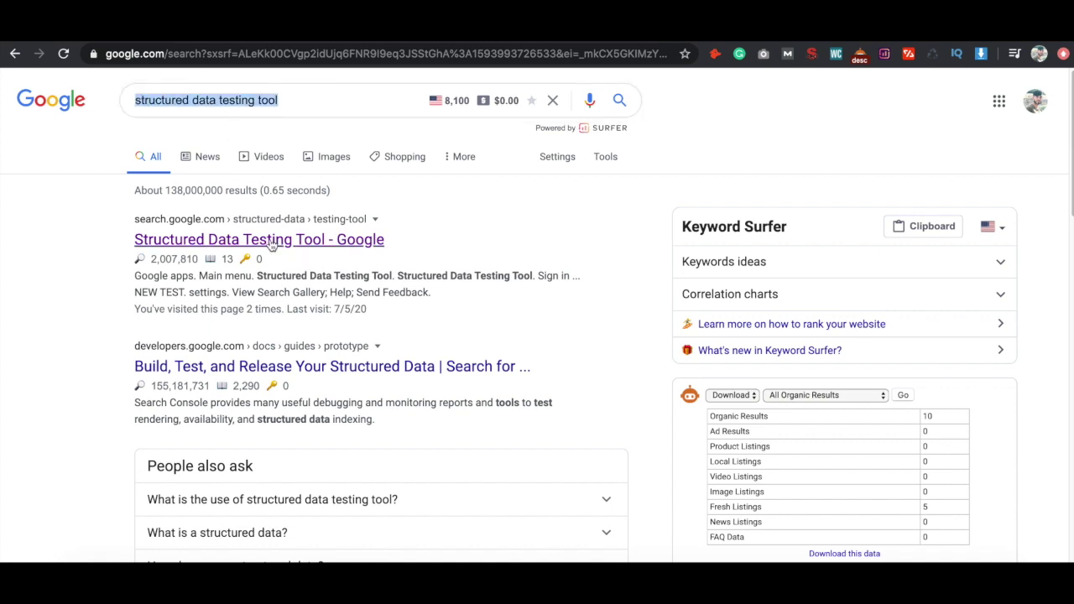
click(270, 241)
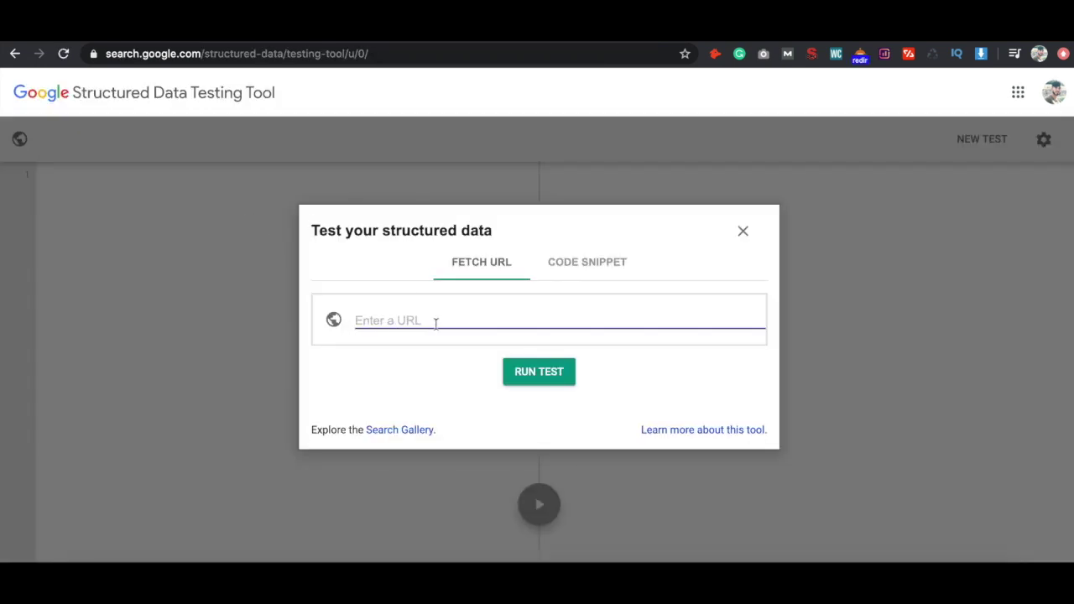
text(https://cgdallaslandscaping.com)
key(Return)
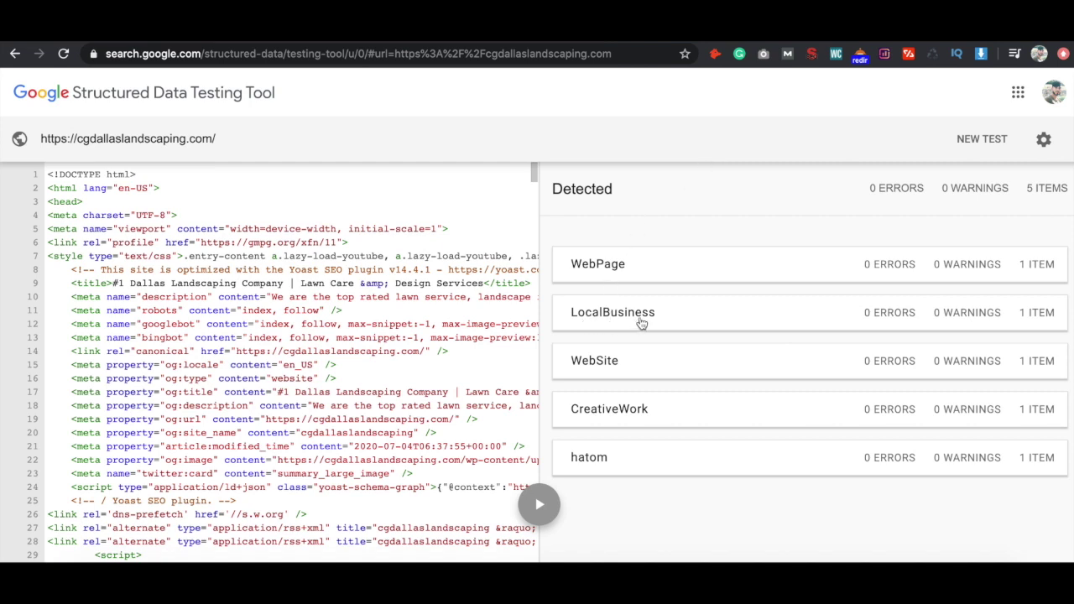
Review the detected LocalBusiness item's properties, then return to the detected items list.
drag(556, 190, 623, 191)
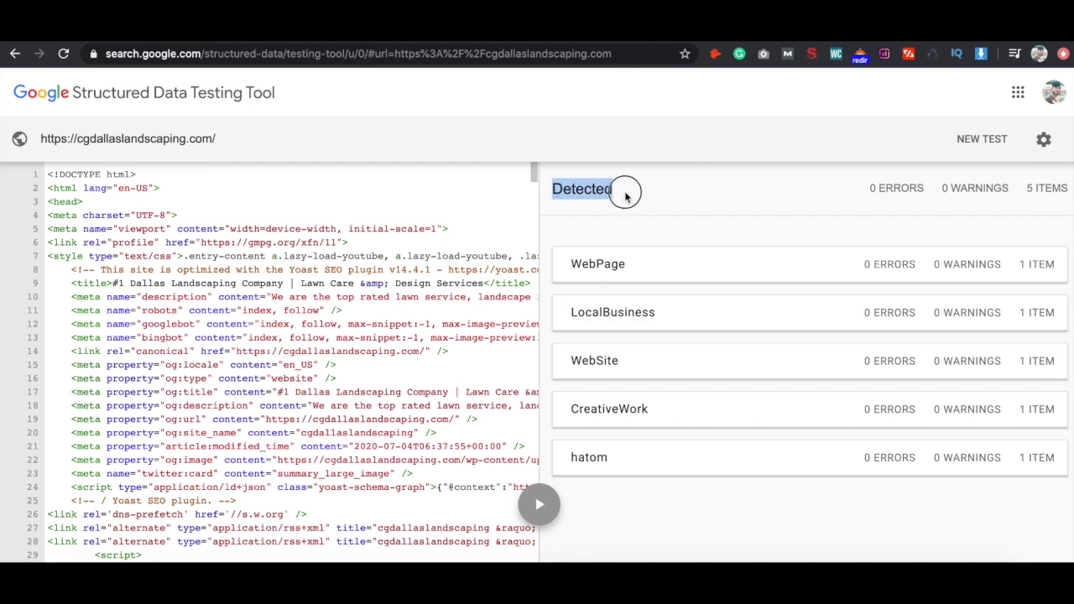
click(637, 319)
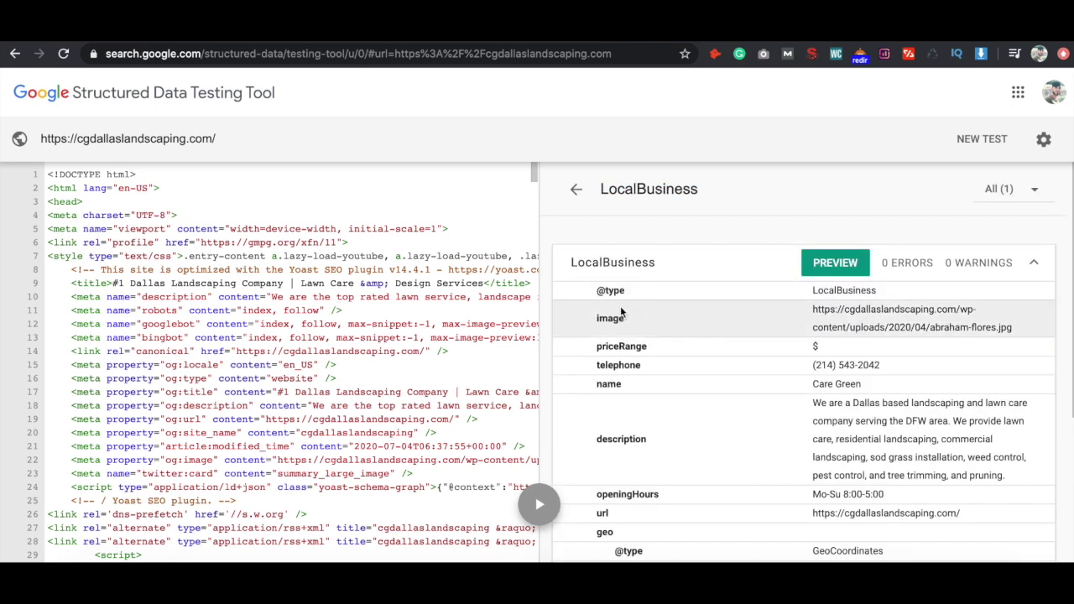
scroll(625, 311, down, 3)
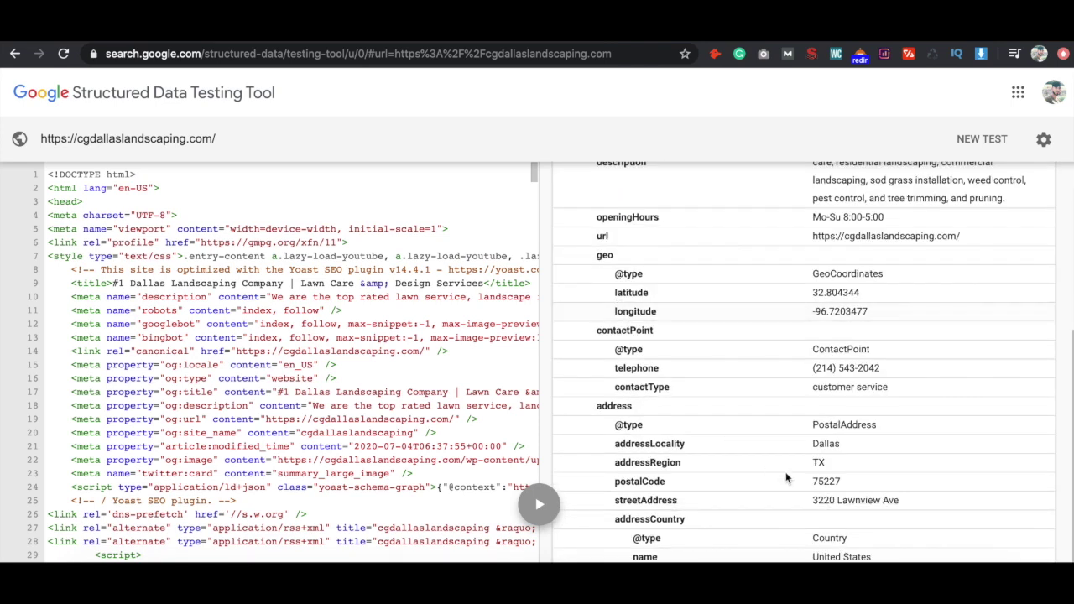
scroll(786, 478, up, 3)
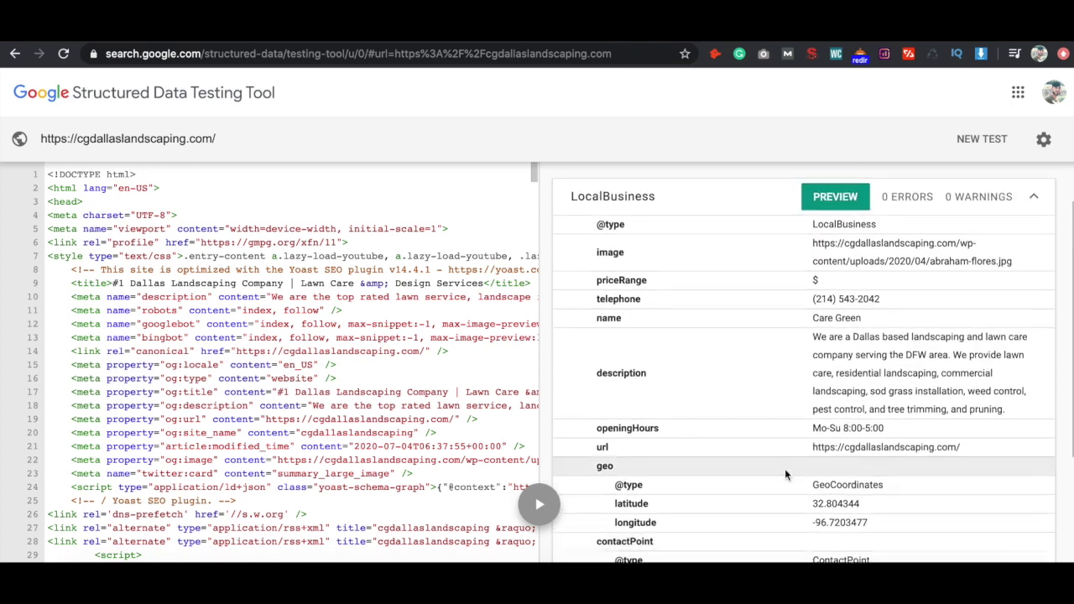
scroll(786, 475, up, 1)
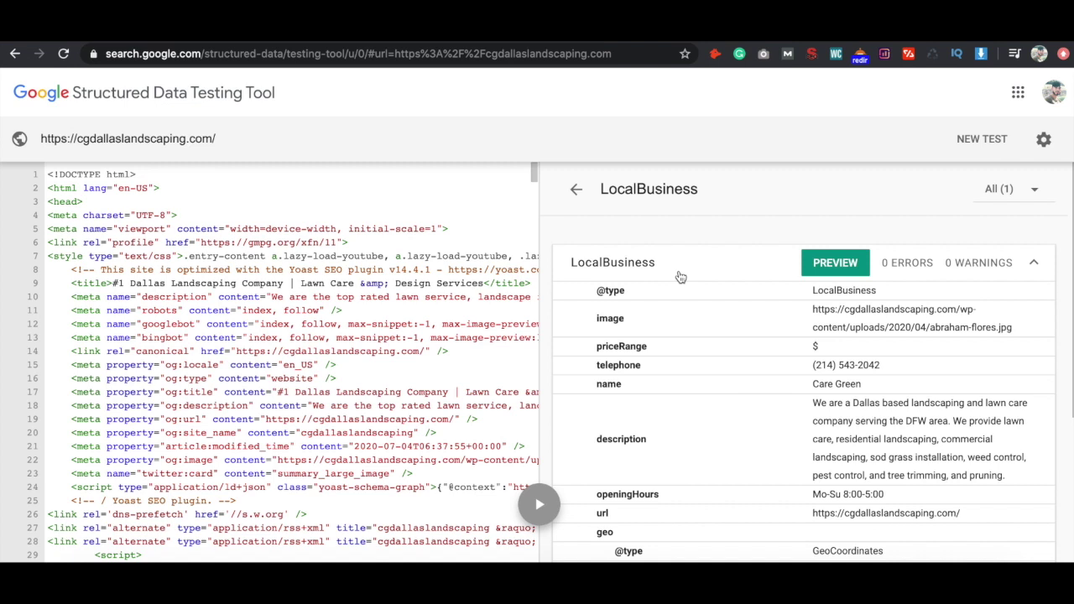
click(575, 189)
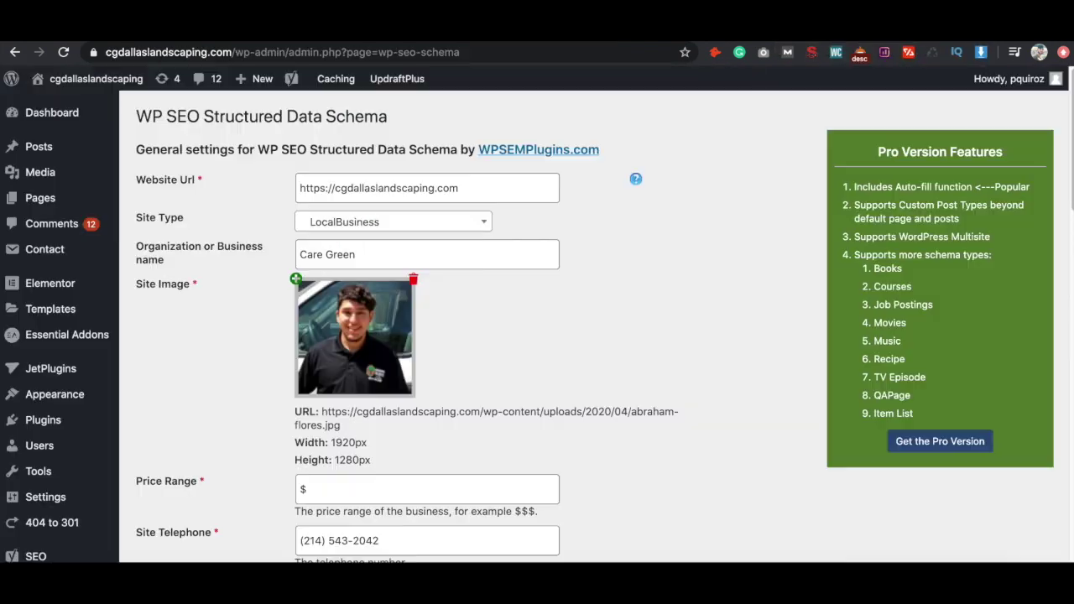
Scroll to the top of the WP SEO Structured Data Schema settings and highlight its title.
scroll(202, 369, down, 4)
scroll(190, 393, up, 3)
drag(134, 117, 454, 114)
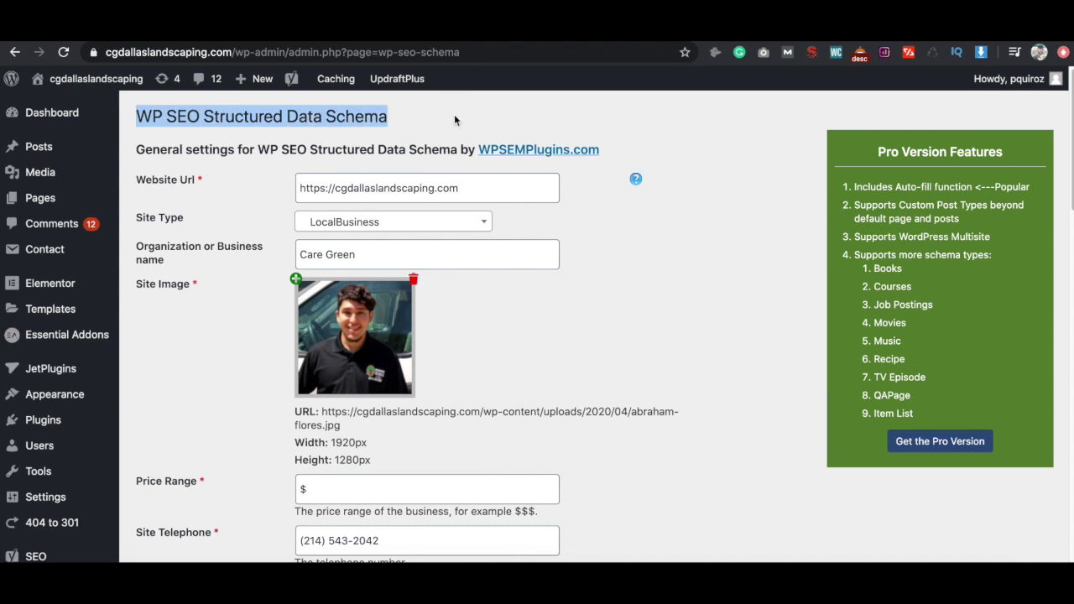
click(454, 114)
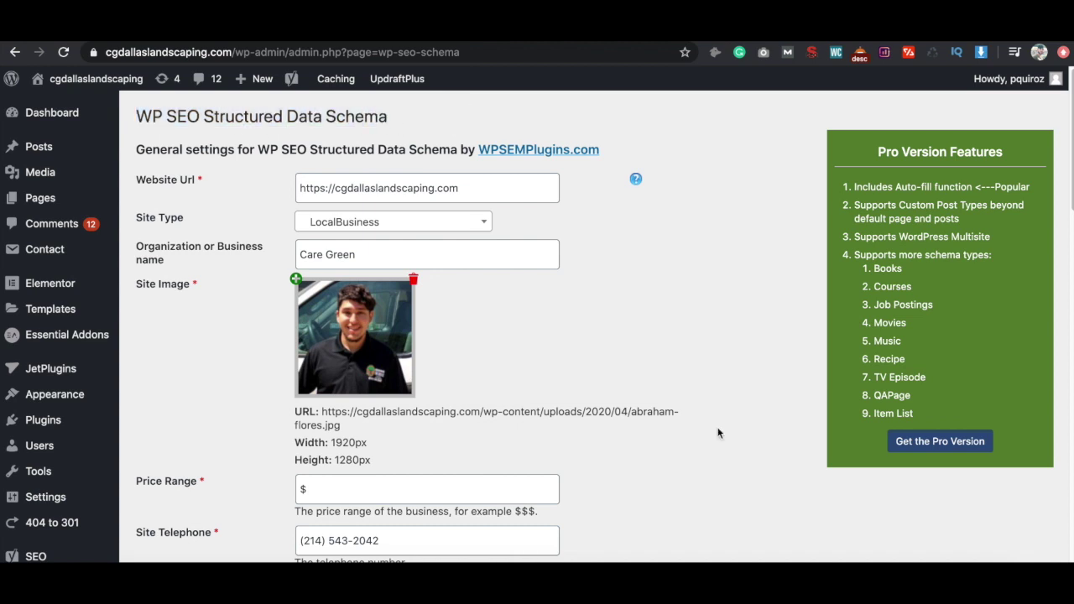